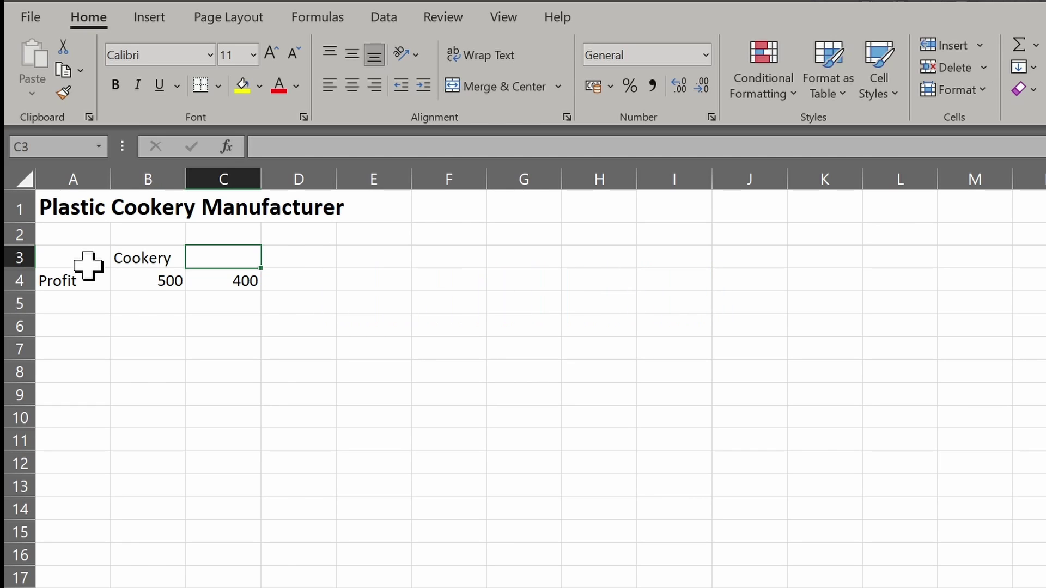
Step: Enter the column headings Dish in B3 and Cookery in C3
key(Left)
text(Dish)
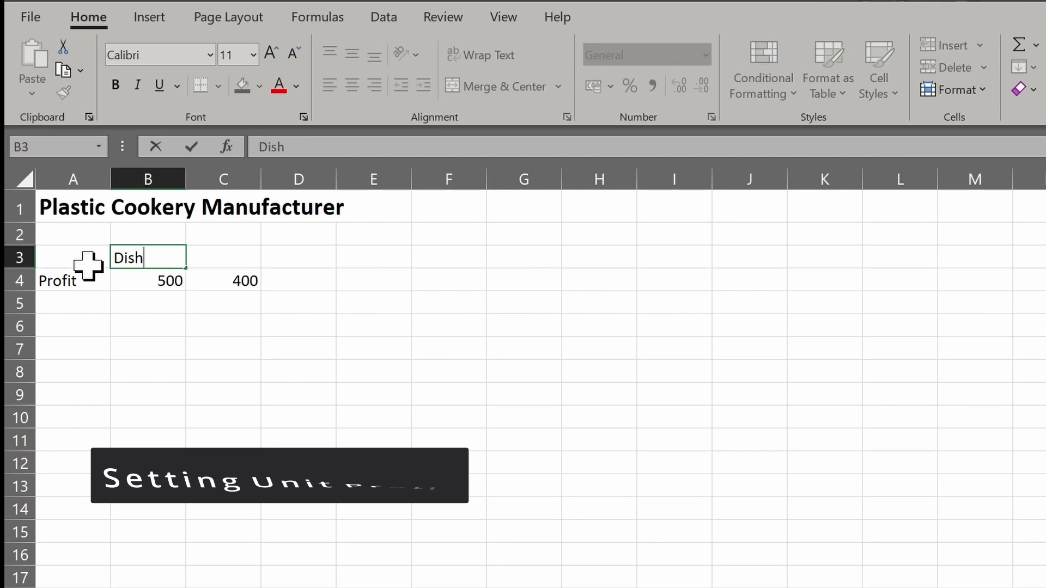
key(Tab)
text(Cookery)
key(Return)
Step: Format the profit cells B4:C4 as baht Accounting values with no decimals and apply all borders
key(shift+Left)
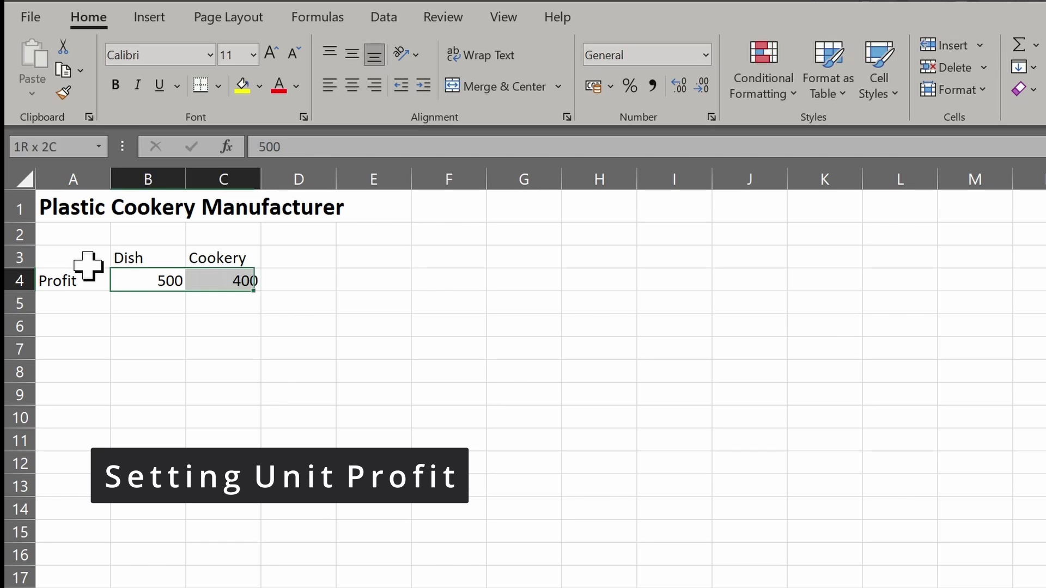
click(593, 86)
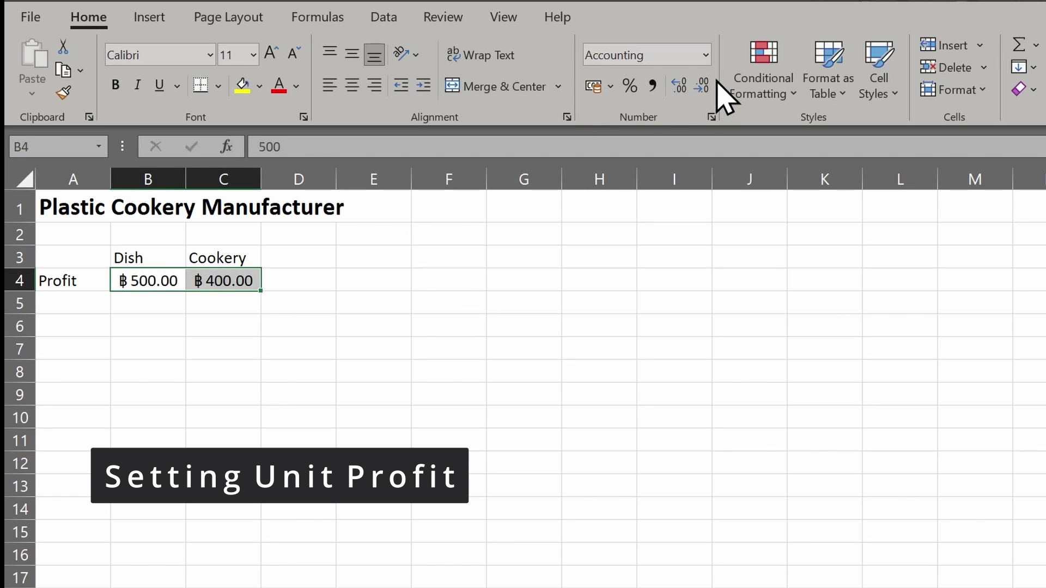
click(701, 85)
click(701, 85)
click(218, 85)
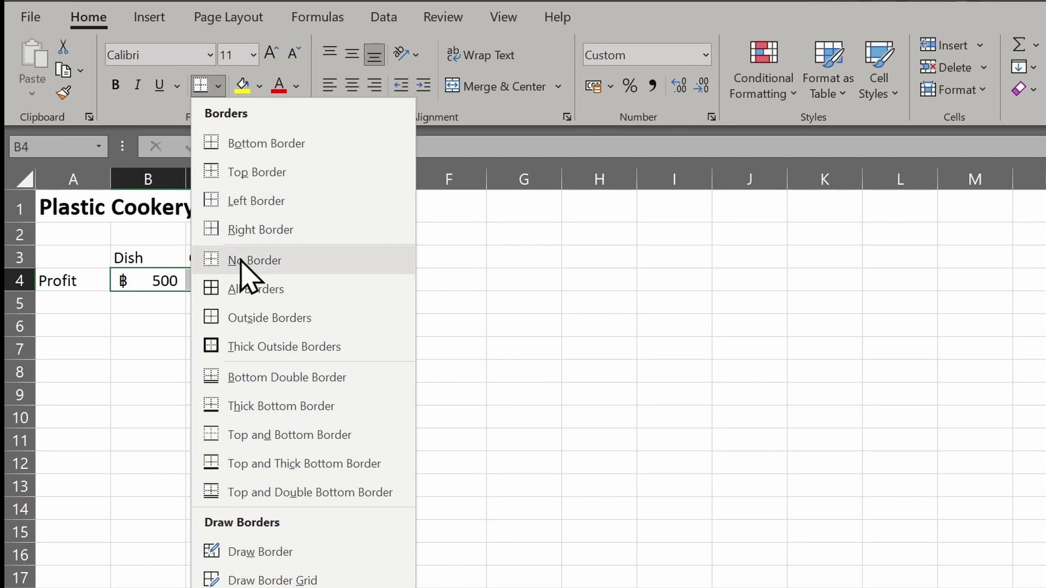
click(246, 288)
Step: Enter the labels Limit Dish, Limit Cookery and Limit Plastic in A7:A9 and widen column A just enough to fit them
click(55, 349)
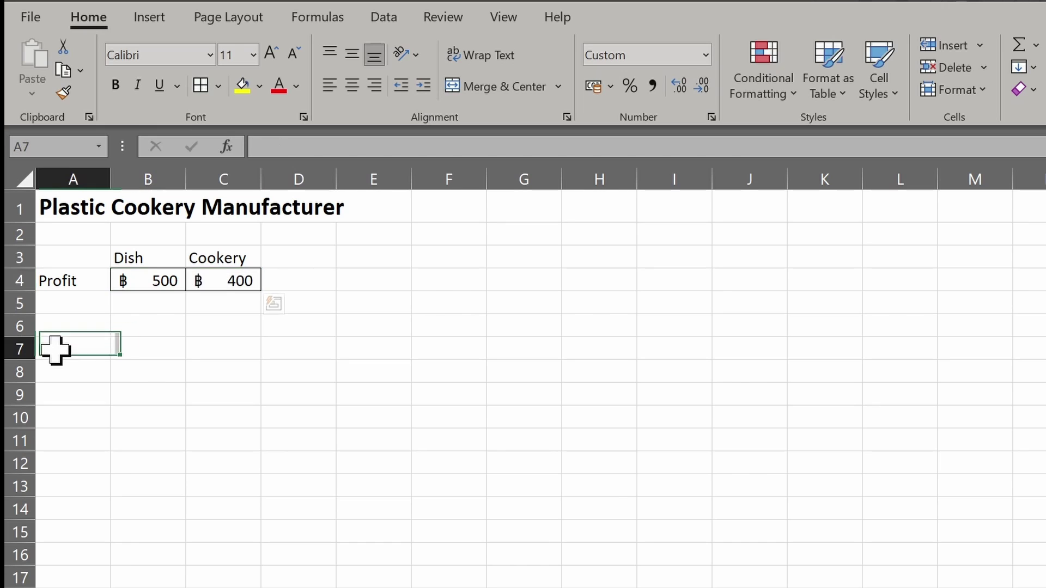
text(Limit Dish)
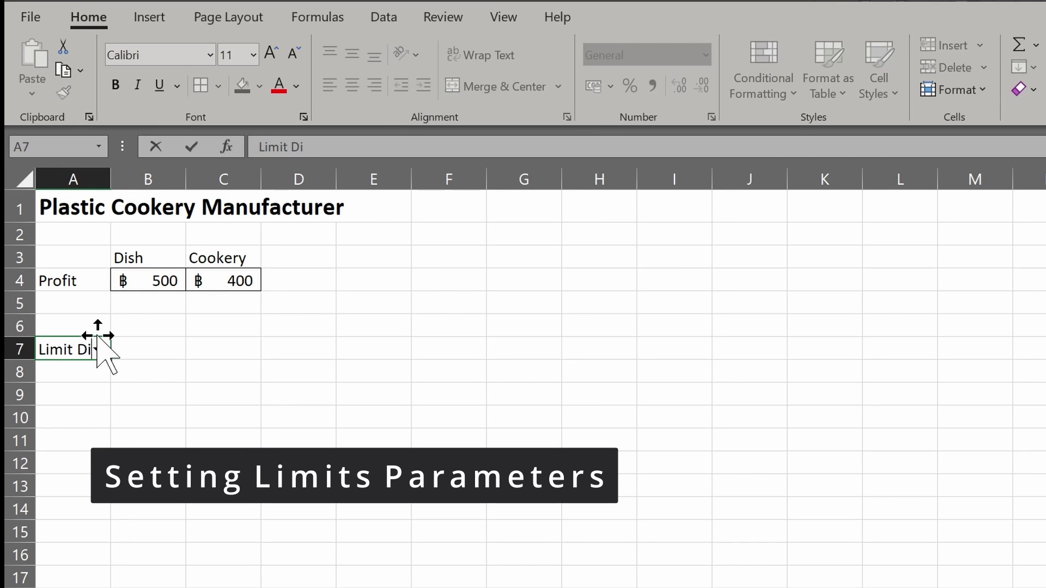
key(Return)
text(Limit C)
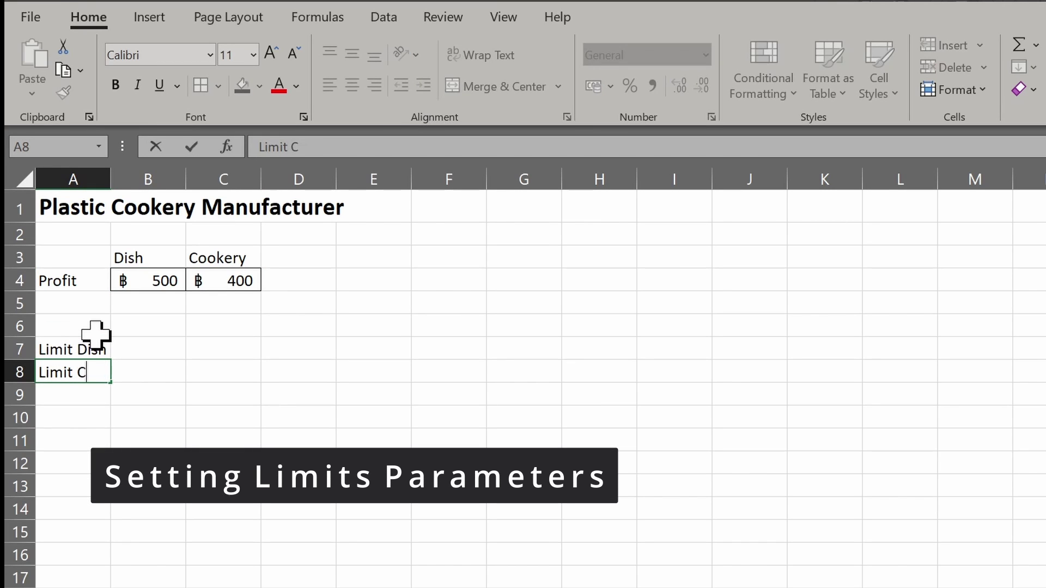
text(ookery)
key(Return)
text(L)
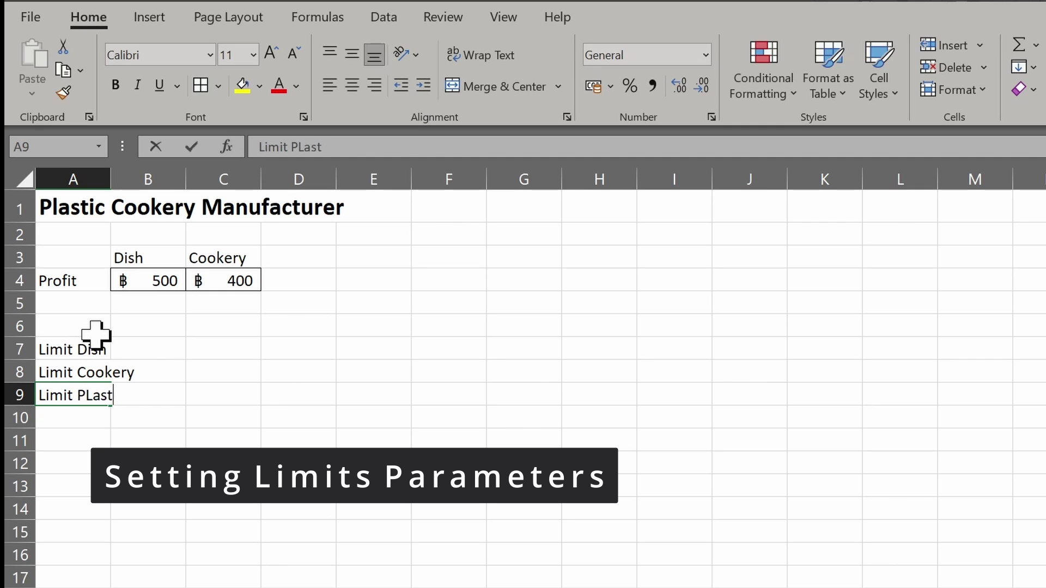
text(imit Plastic)
key(Return)
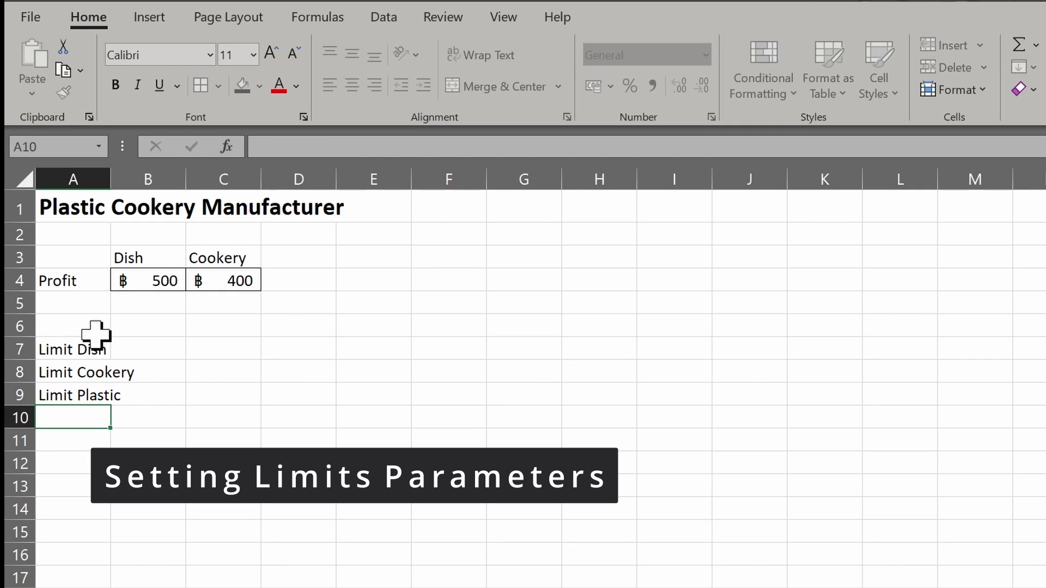
double_click(111, 173)
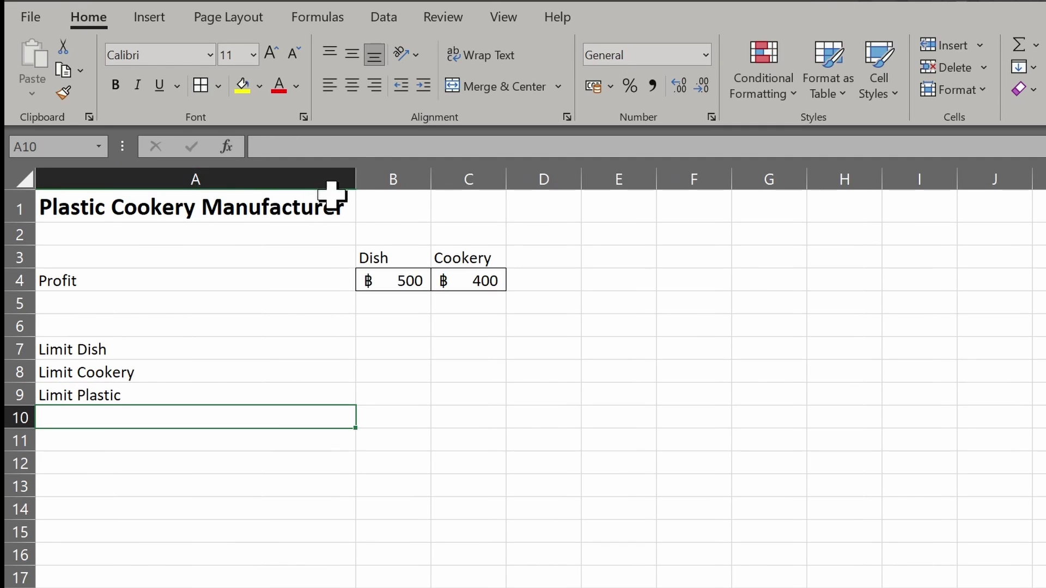
drag(357, 181, 156, 181)
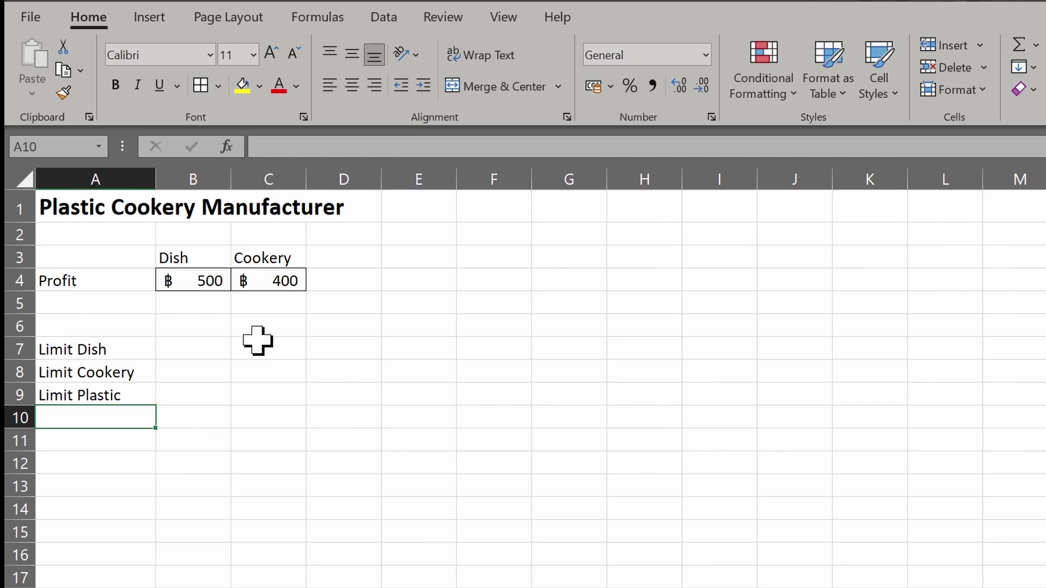
Step: Enter the Limit Dish parameters: 20 in B7 and 0 in C7
click(183, 352)
text(20)
key(Tab)
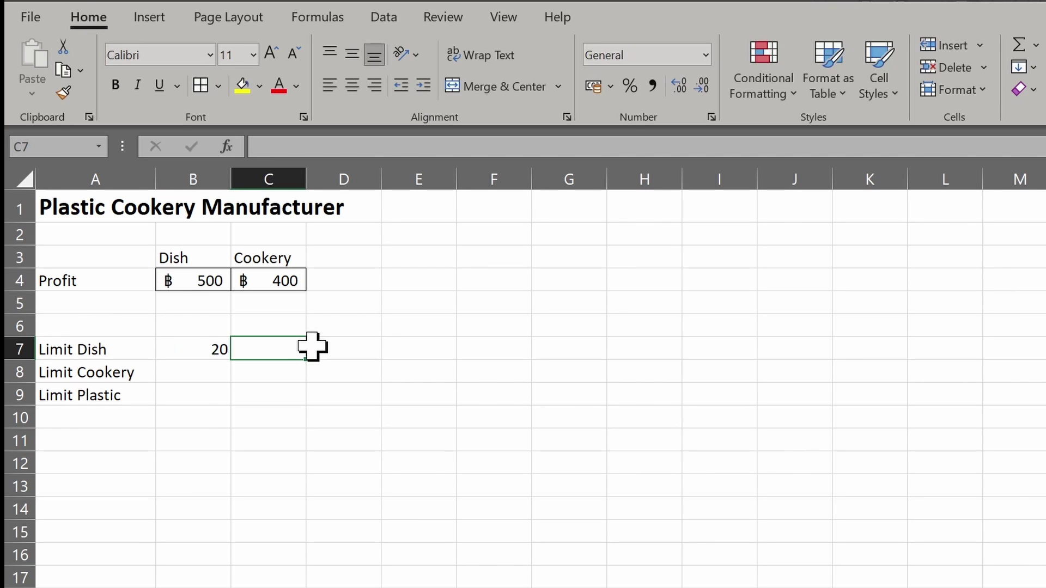
text(=)
key(BackSpace)
text(0)
key(Return)
Step: Enter 0 and 14 in the Limit Cookery row and 20 and 14 in the Limit Plastic row, in columns B and C
key(Left)
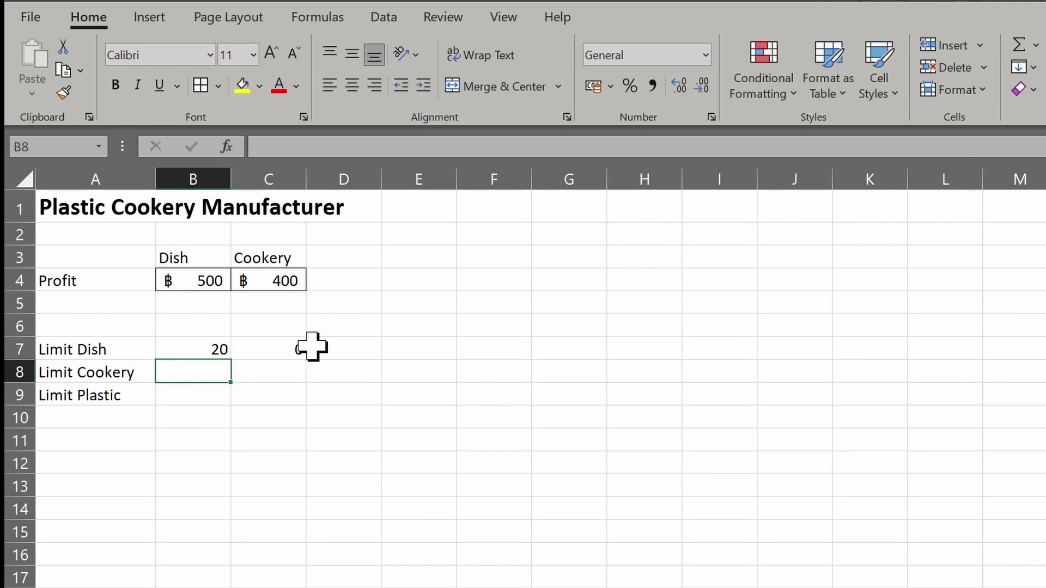
text(9)
key(Tab)
text(14)
key(Return)
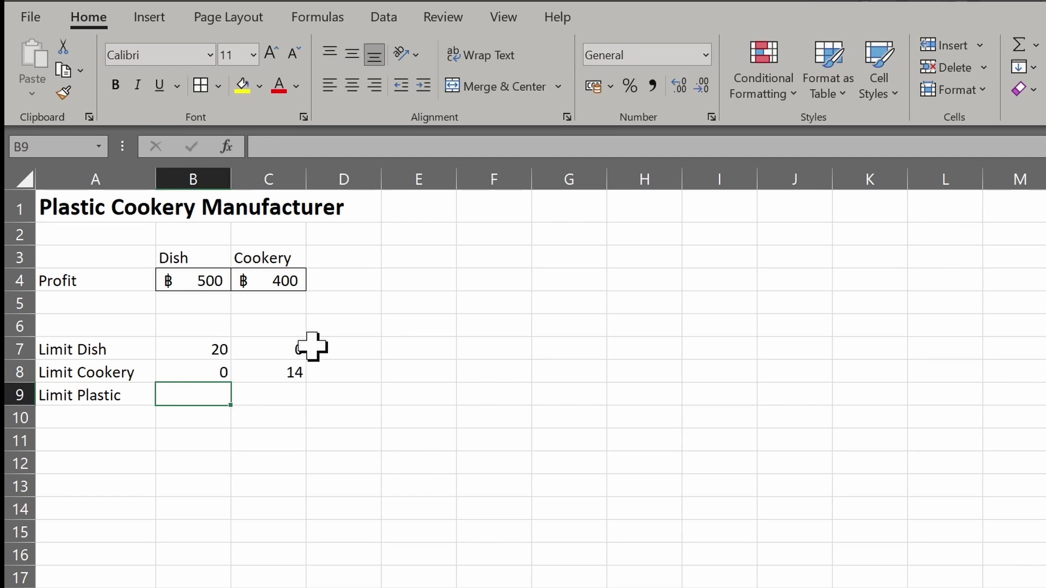
text(20)
key(Tab)
text(14)
key(Right)
key(Right)
key(Right)
key(Up)
key(Up)
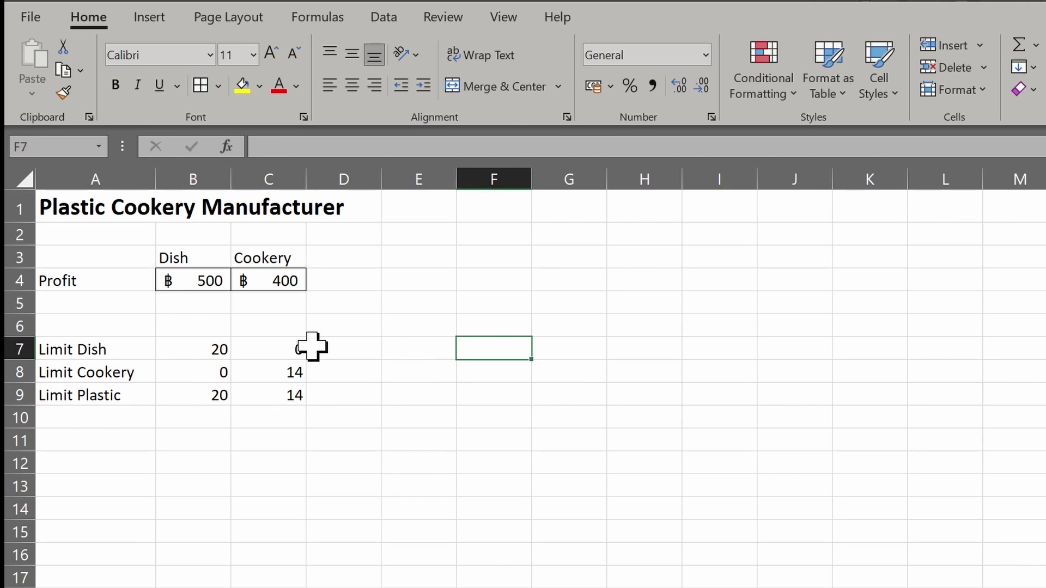
key(Left)
Step: Add an Order row in row 12 with a quantity of 0 for both Dish and Cookery
click(100, 430)
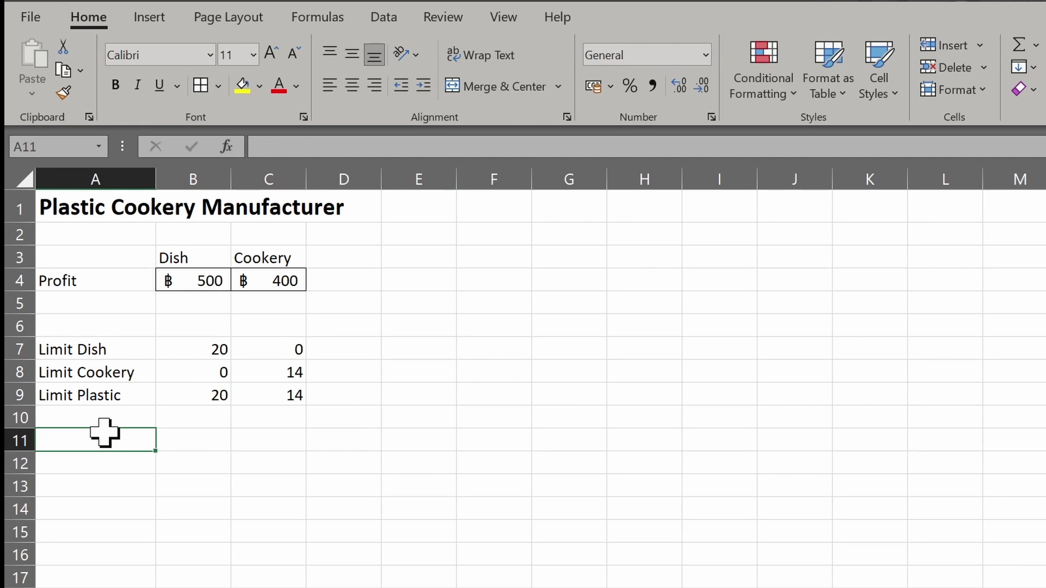
key(Down)
text(Order)
key(Tab)
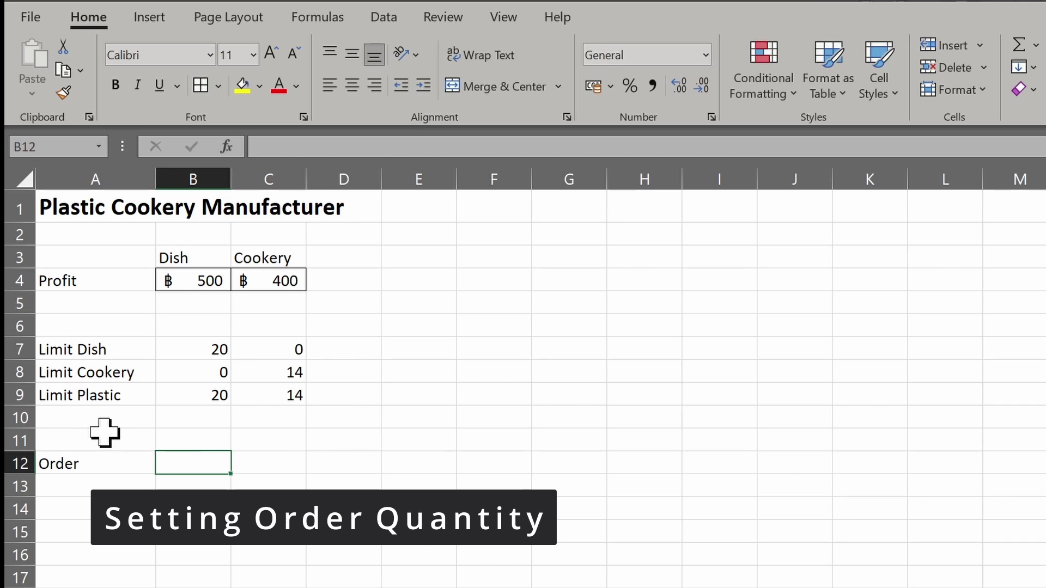
text(0)
key(Tab)
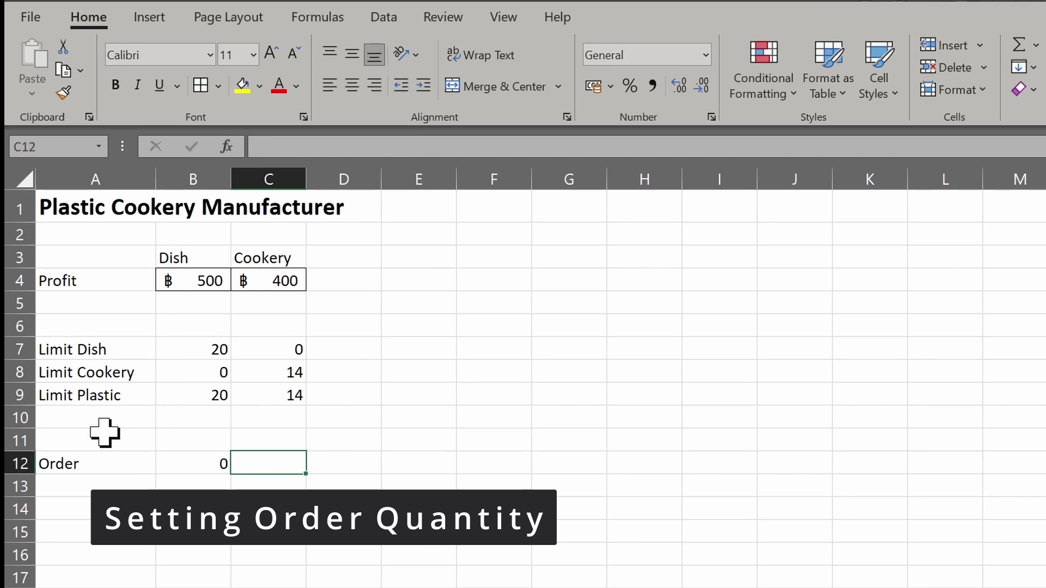
text(0)
Step: Apply all borders to the order cells B12:C12 and the limit cells B7:C9
key(shift+Tab)
key(shift+Right)
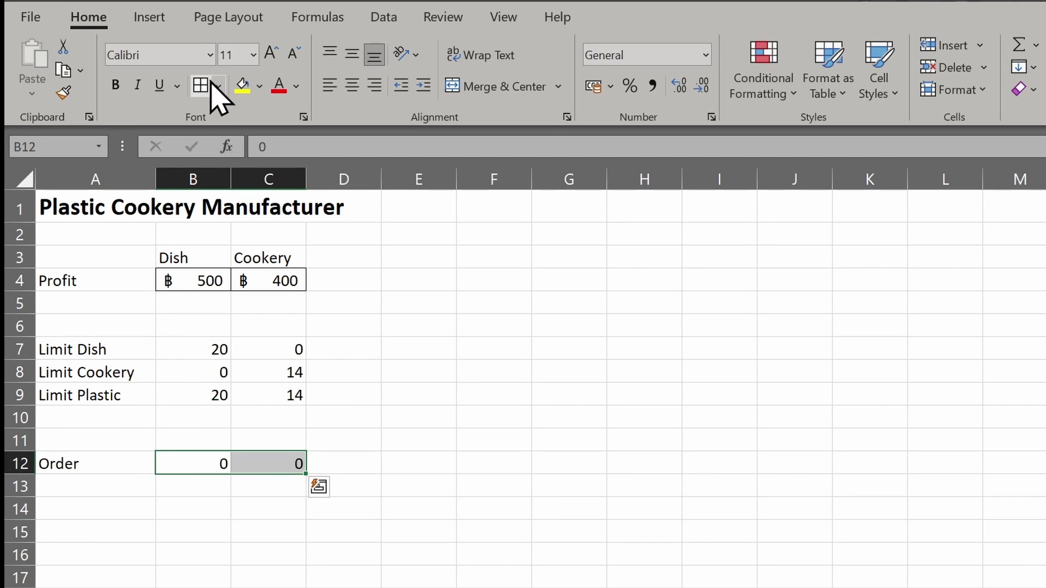
drag(202, 350, 289, 397)
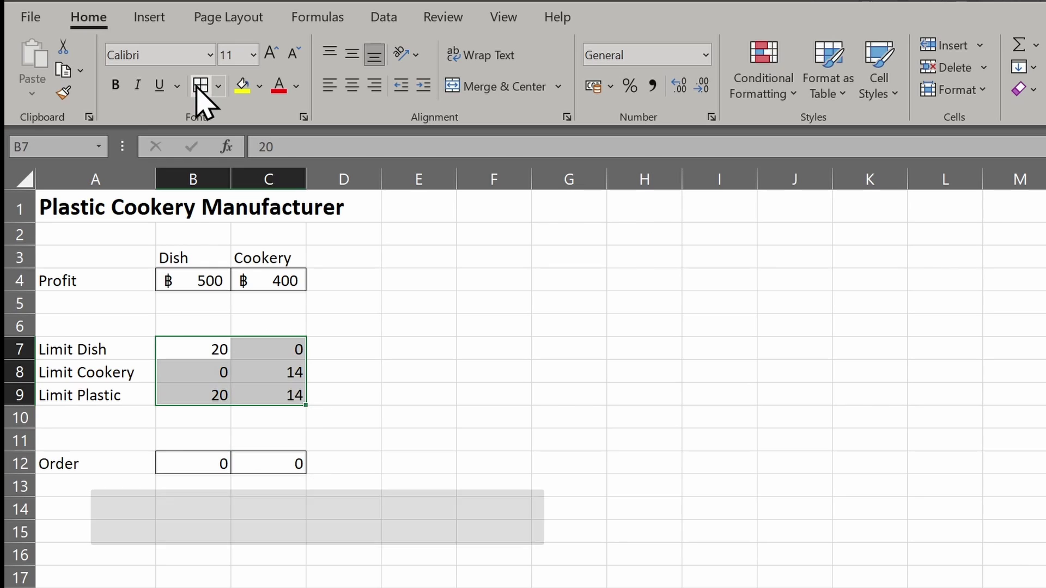
Step: Fill the order cells B12:C12 with the lightest orange theme color and the limit cells B7:C9 with the lightest gold
drag(202, 452, 264, 458)
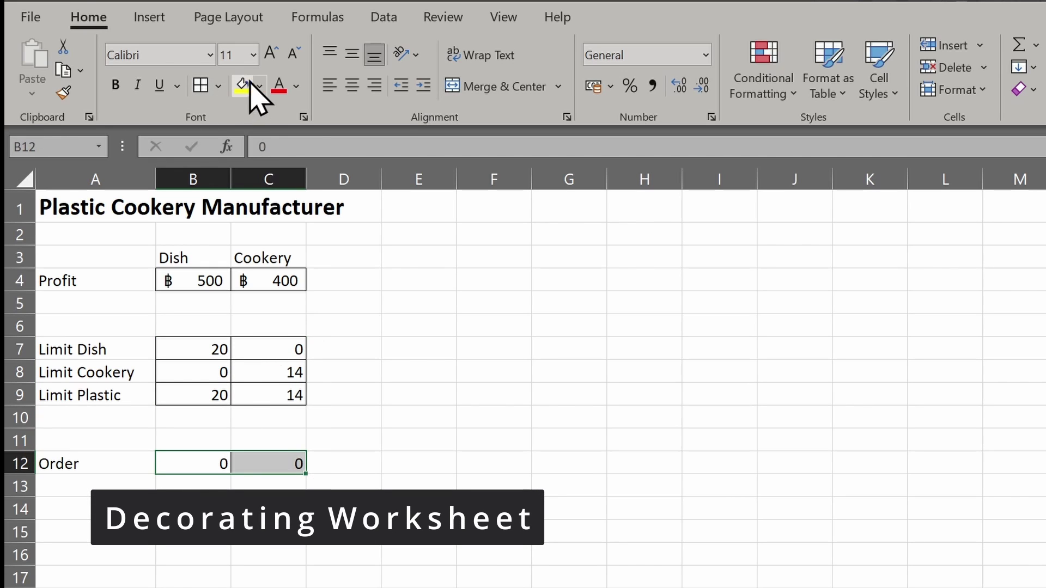
click(260, 86)
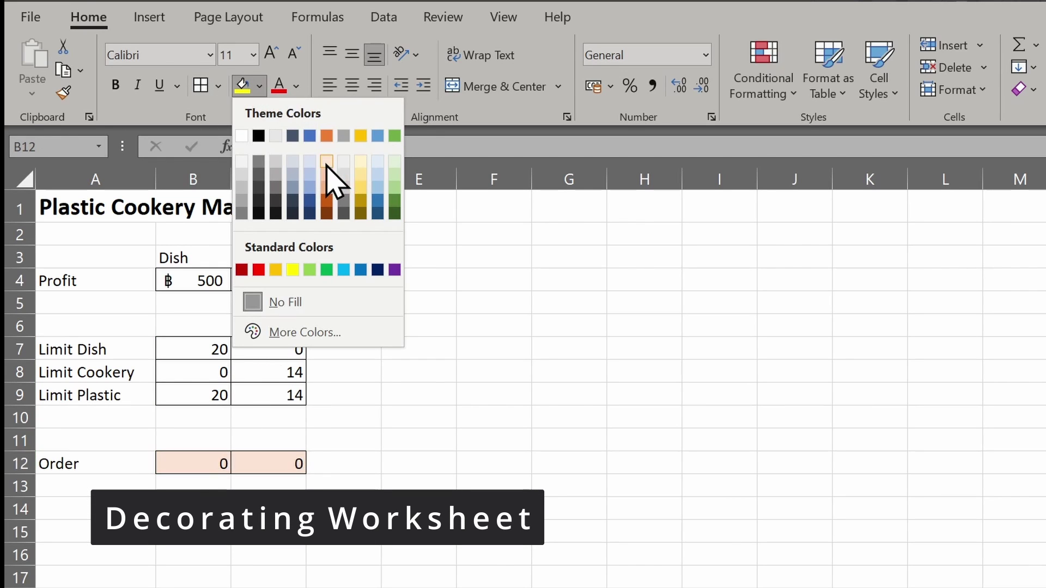
click(327, 162)
drag(287, 392, 203, 351)
click(259, 86)
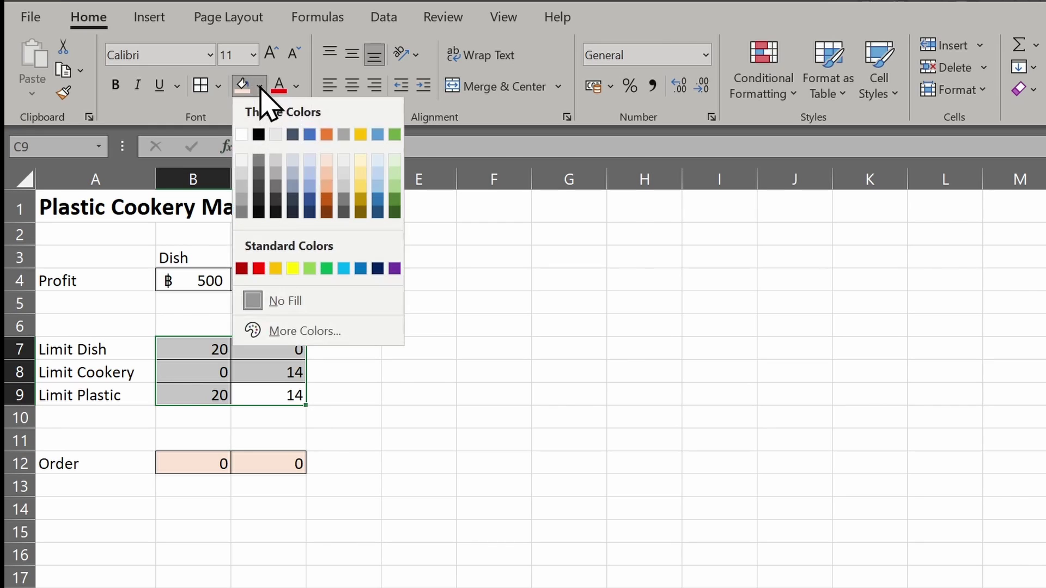
click(357, 154)
Step: Fill the profit cells B4:C4 with the lightest blue theme color
click(196, 273)
drag(196, 272, 267, 281)
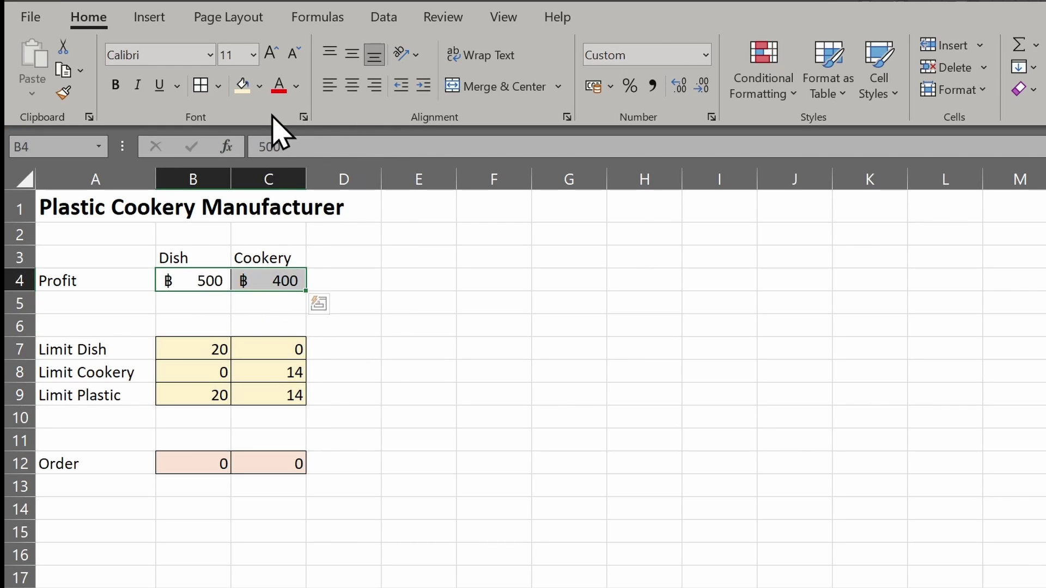
click(260, 86)
click(378, 162)
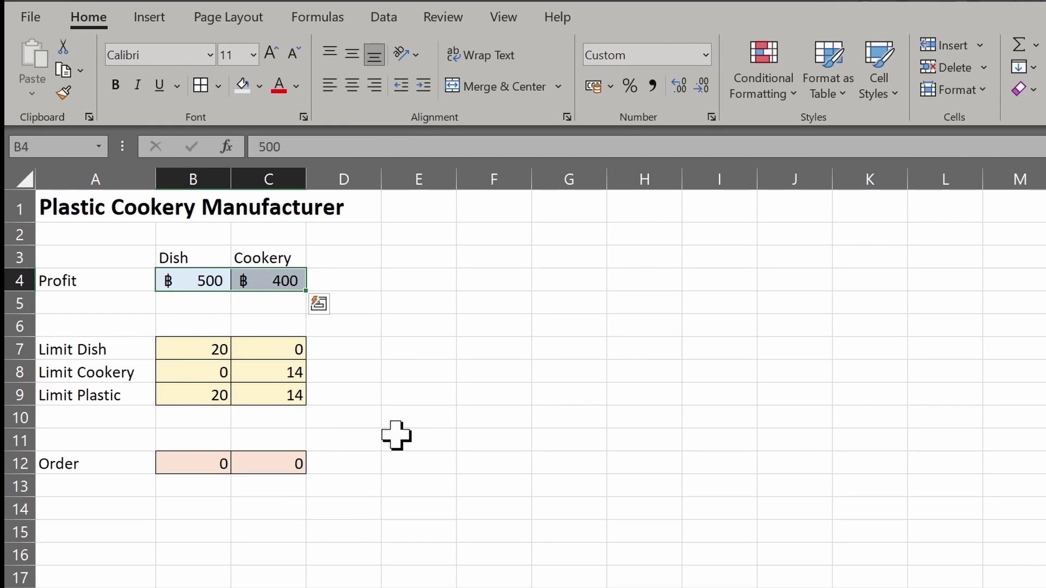
Step: Start a SUMPRODUCT formula in E7 that multiplies the Limit Dish range B7:C7 by the order range B12:C12
click(435, 353)
text(=SUMPRODUC)
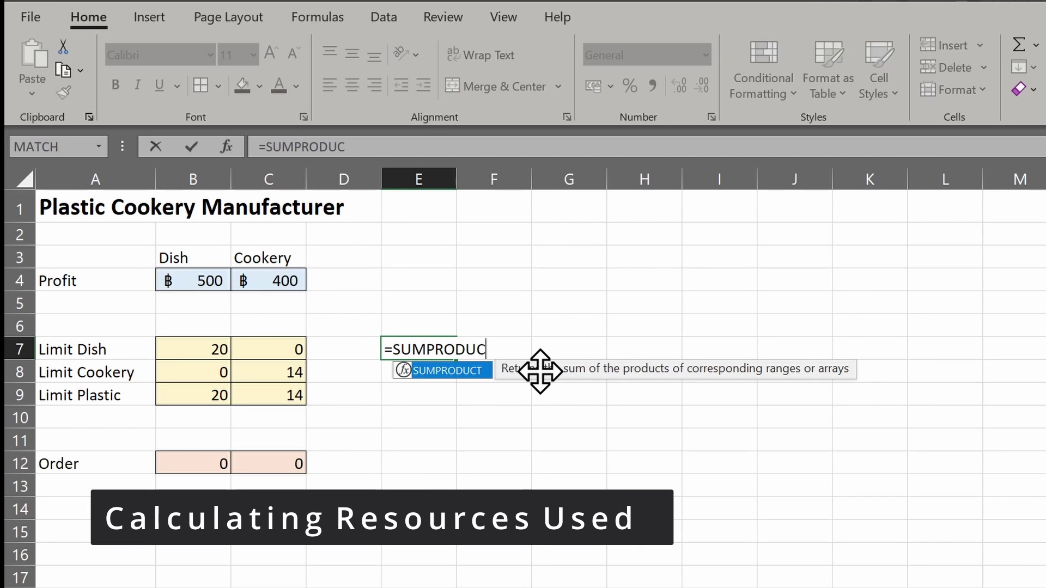
text(T()
drag(200, 352, 252, 358)
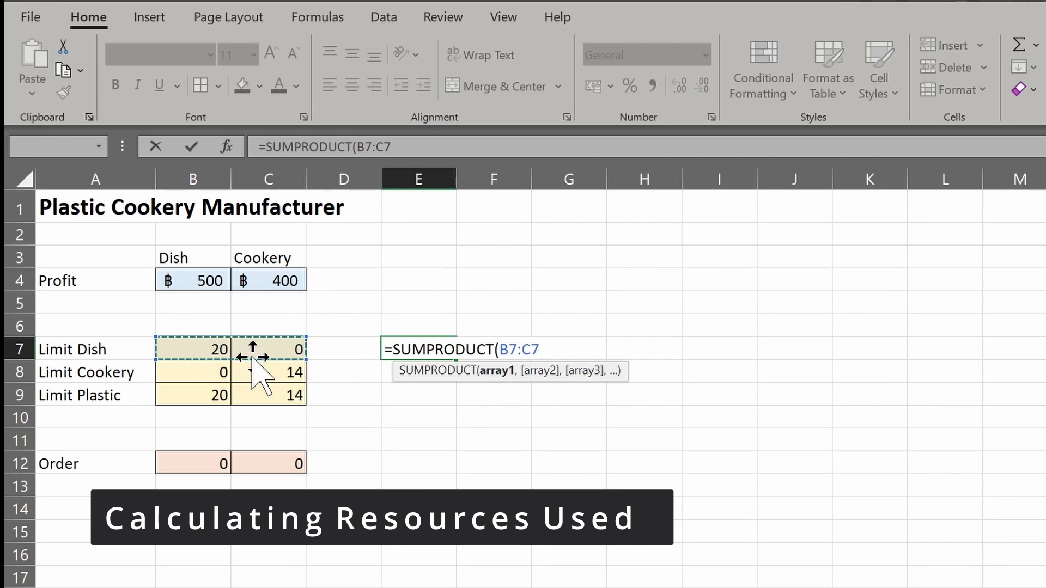
text(,)
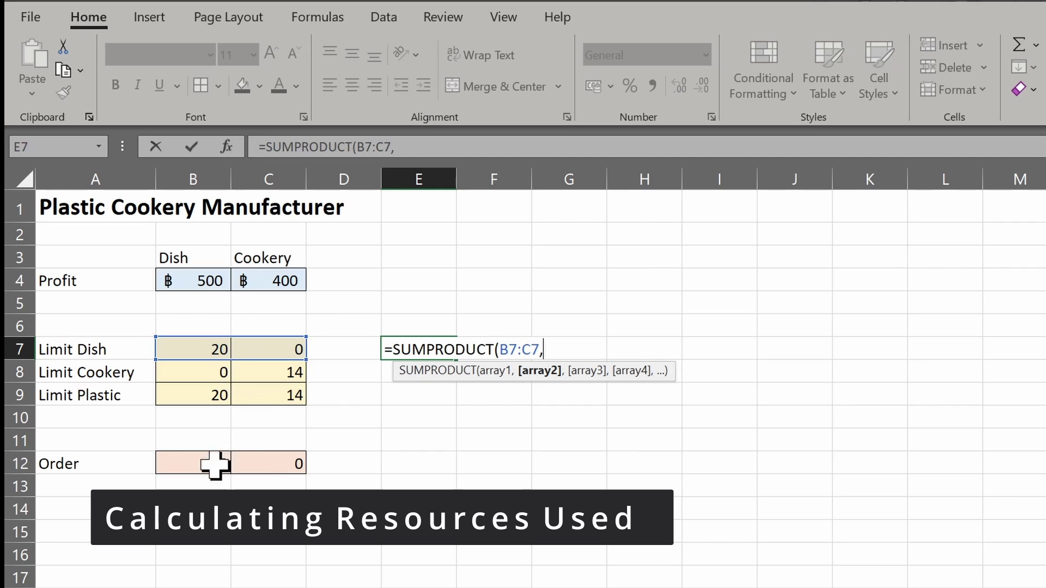
drag(218, 462, 270, 463)
Step: Make the order range in the E7 formula absolute as $B$12:$C$12 and complete the formula
click(551, 349)
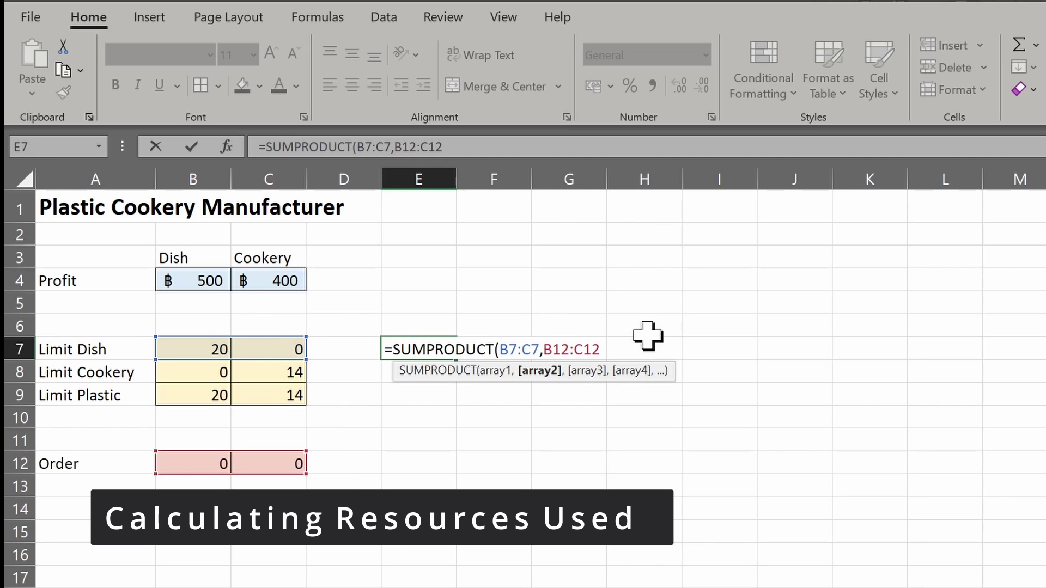
text($)
key(Right)
text($)
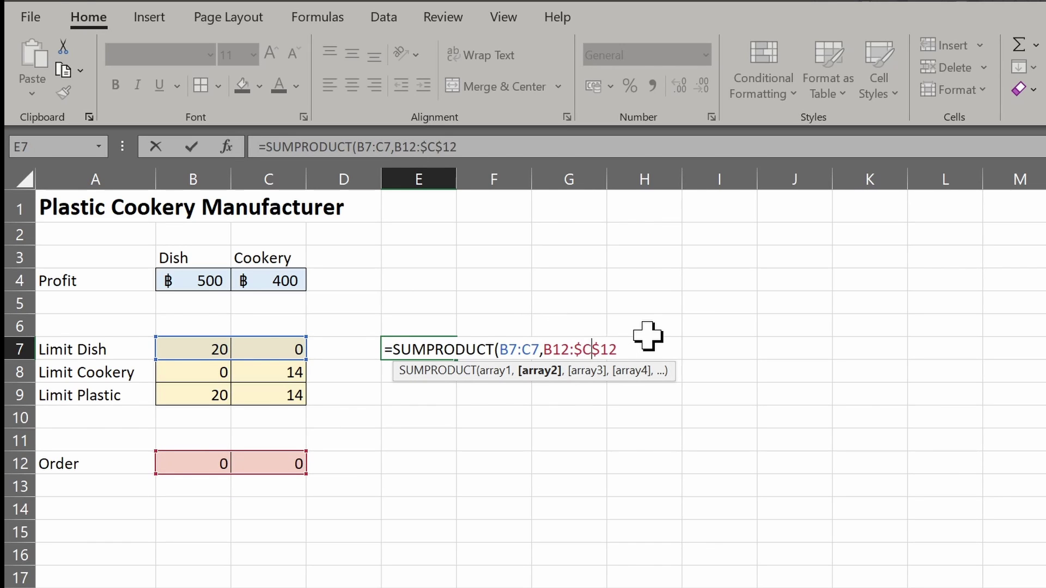
key(Left)
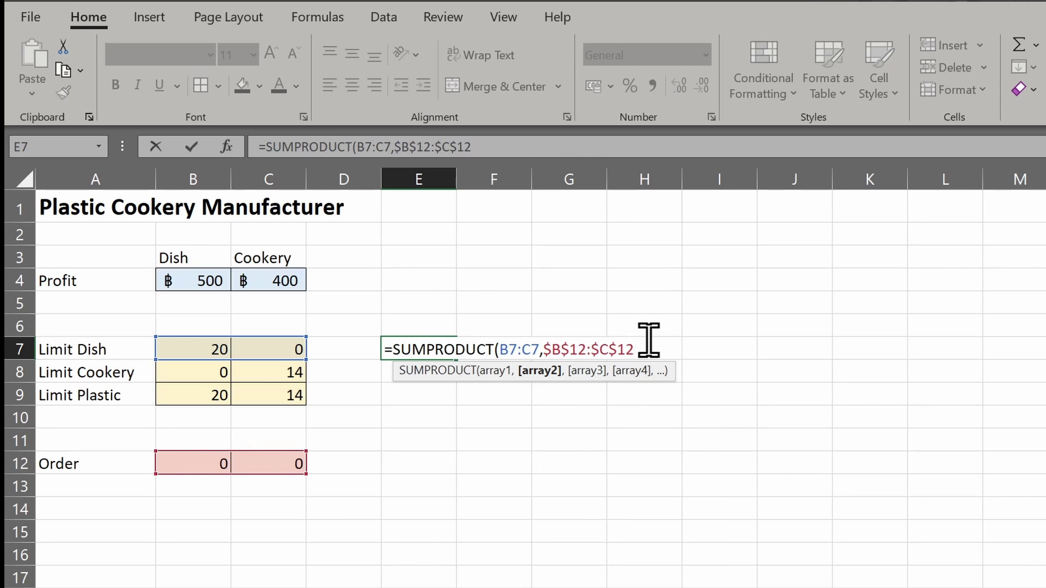
key(Return)
Step: Copy the SUMPRODUCT formula from E7 into E8 and E9
key(Up)
key(ctrl+c)
key(Down)
key(ctrl+v)
key(Down)
key(ctrl+v)
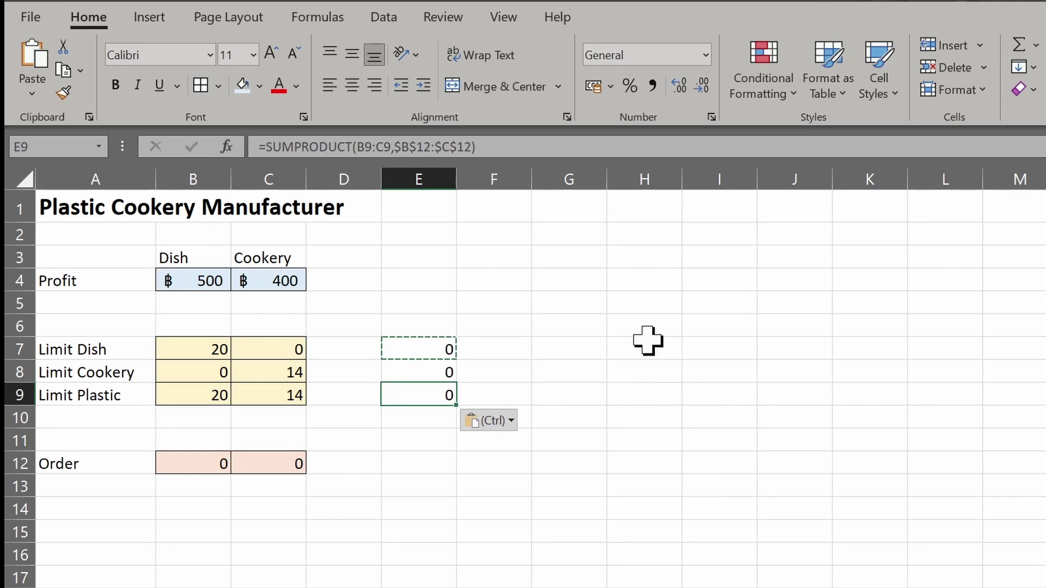
Step: Enter the comparison sign <= in each of the cells F7:F9
key(Right)
key(Up)
key(Up)
text(<=)
key(Return)
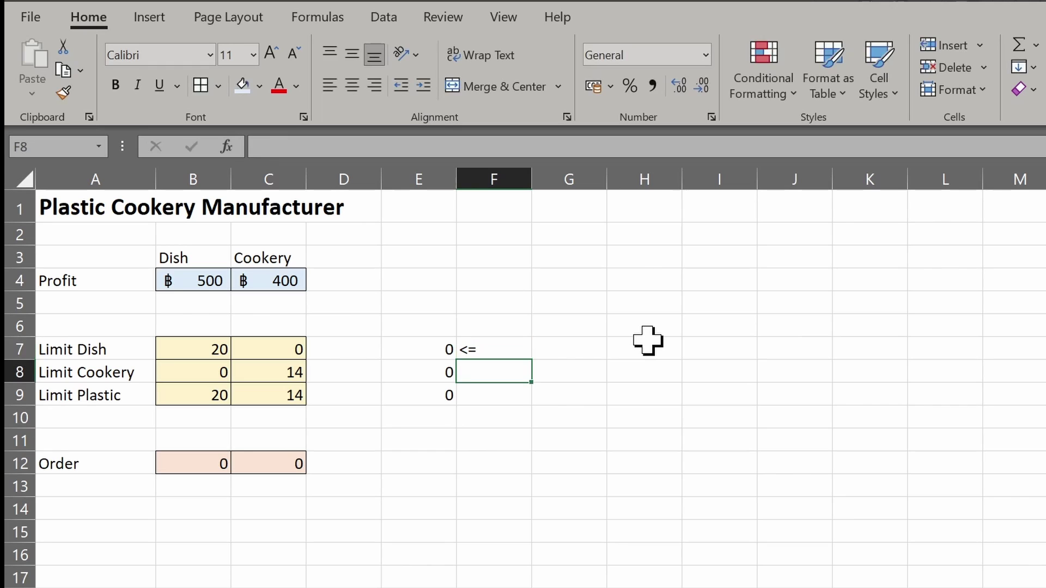
key(Num_Lock)
text(<=)
key(Return)
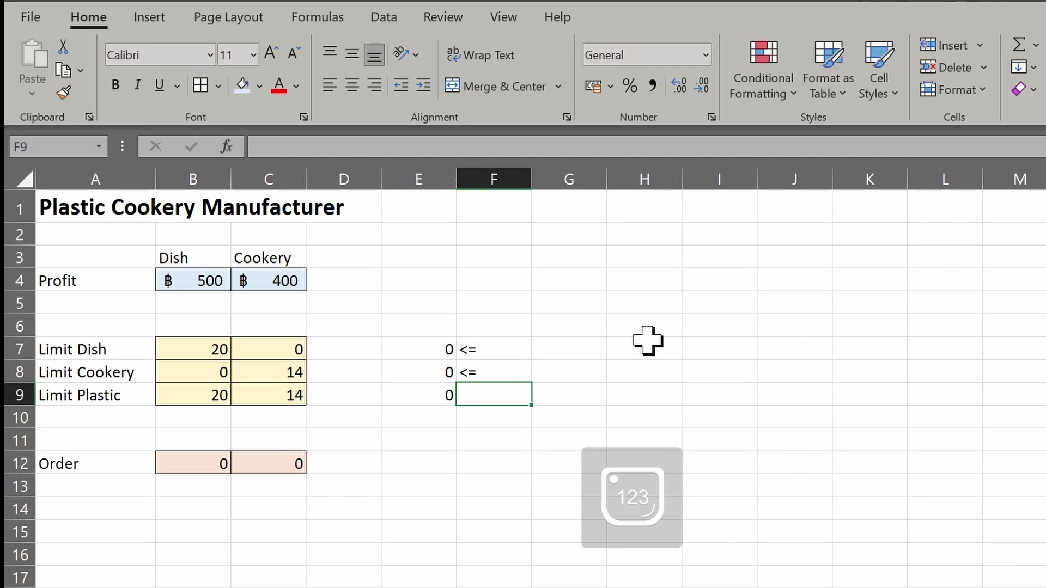
text(<=)
key(Right)
key(Up)
key(Up)
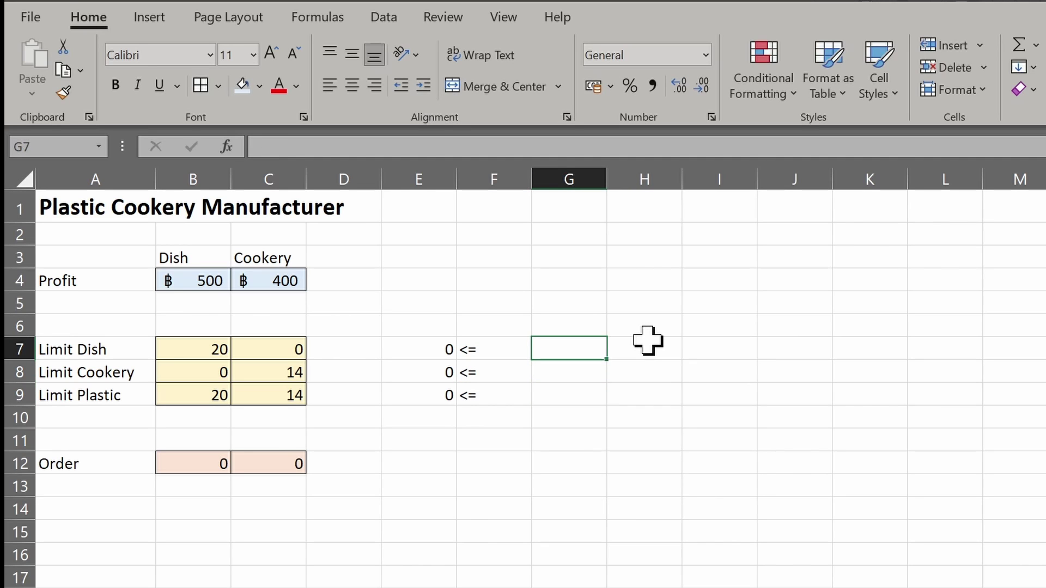
Step: Enter the constraint limits 900, 700 and 1500 in cells G7, G8 and G9
text(900)
key(Return)
text(70)
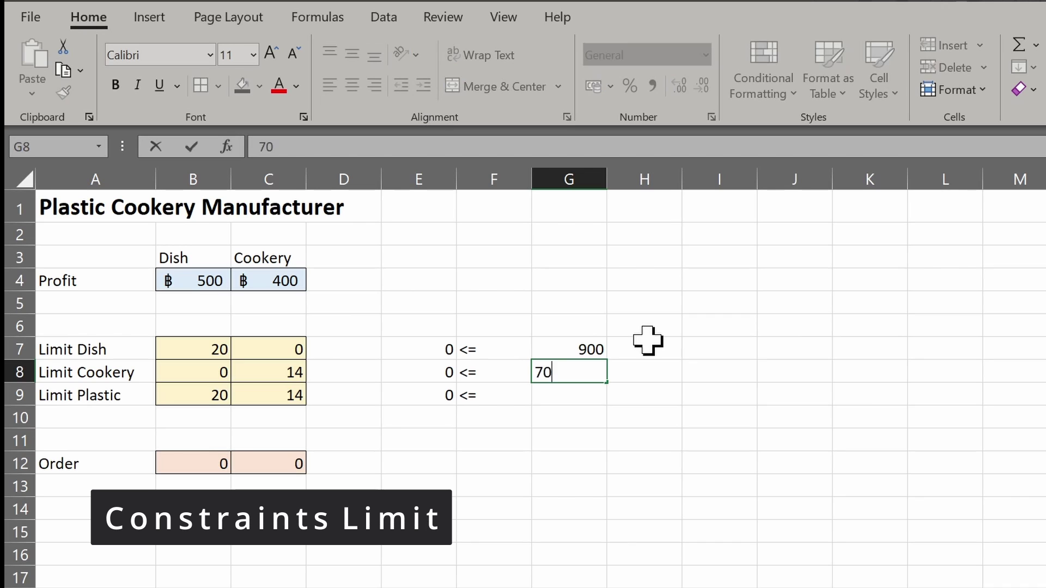
text(0)
key(Return)
text(1500)
key(Return)
Step: Label cell E11 as Potential Profit
key(Left)
key(Left)
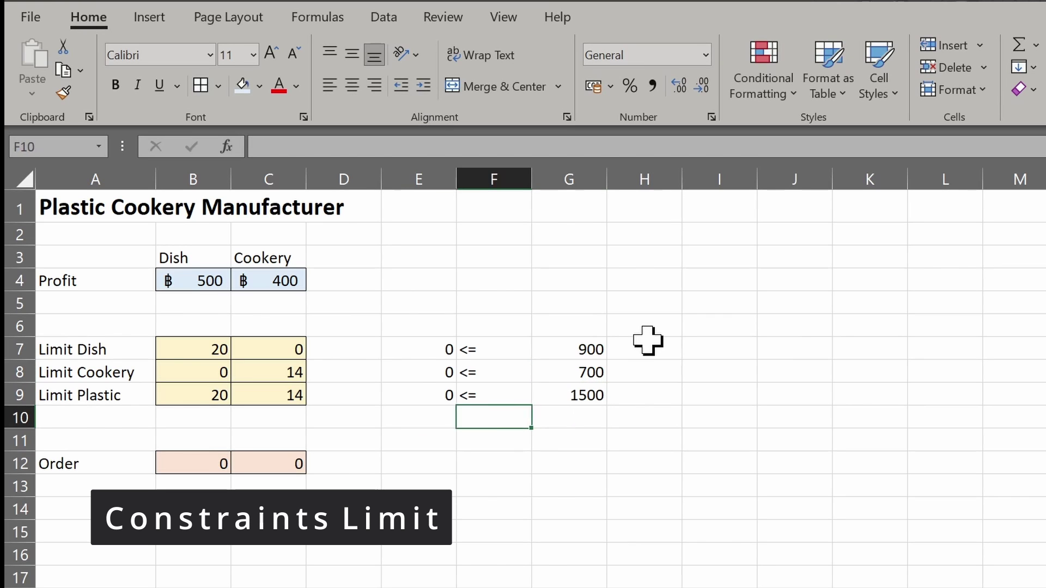
key(Down)
key(Down)
key(Up)
key(Right)
key(Left)
text(P)
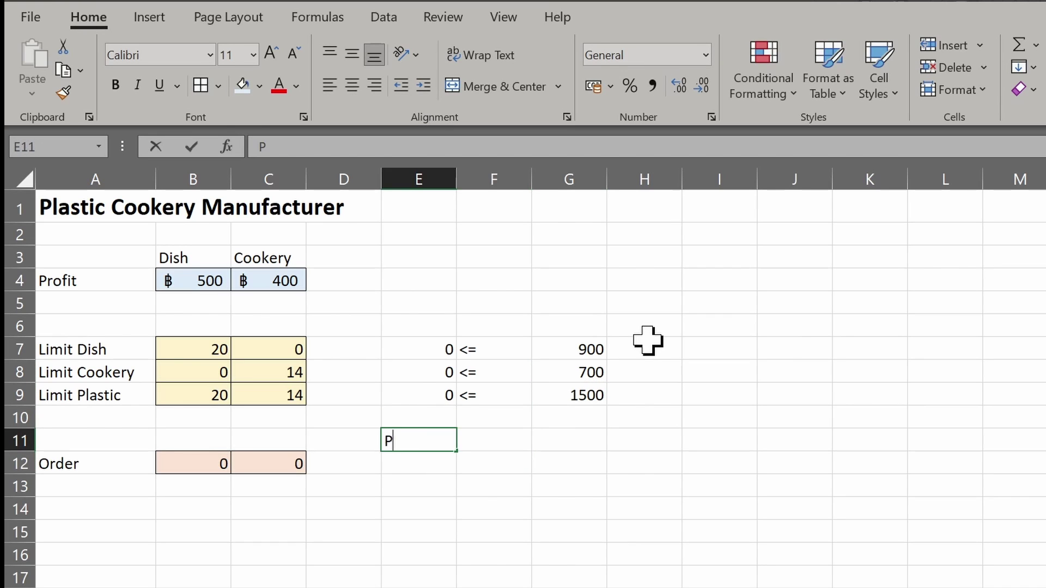
text(otential Profit)
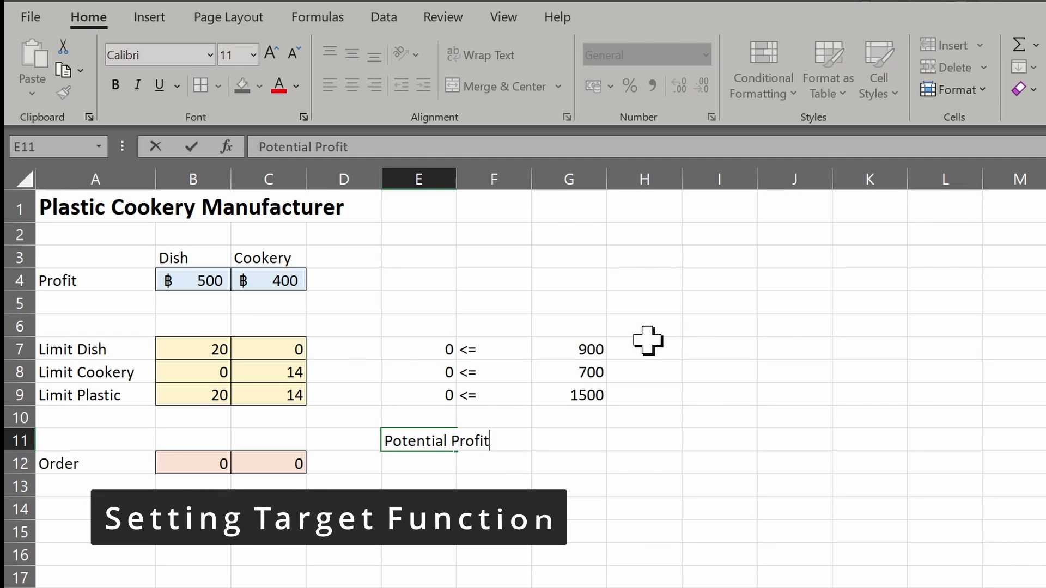
key(Return)
Step: Enter a SUMPRODUCT formula in E12 that multiplies the unit profits B4:C4 by the order quantities B12:C12
text(=)
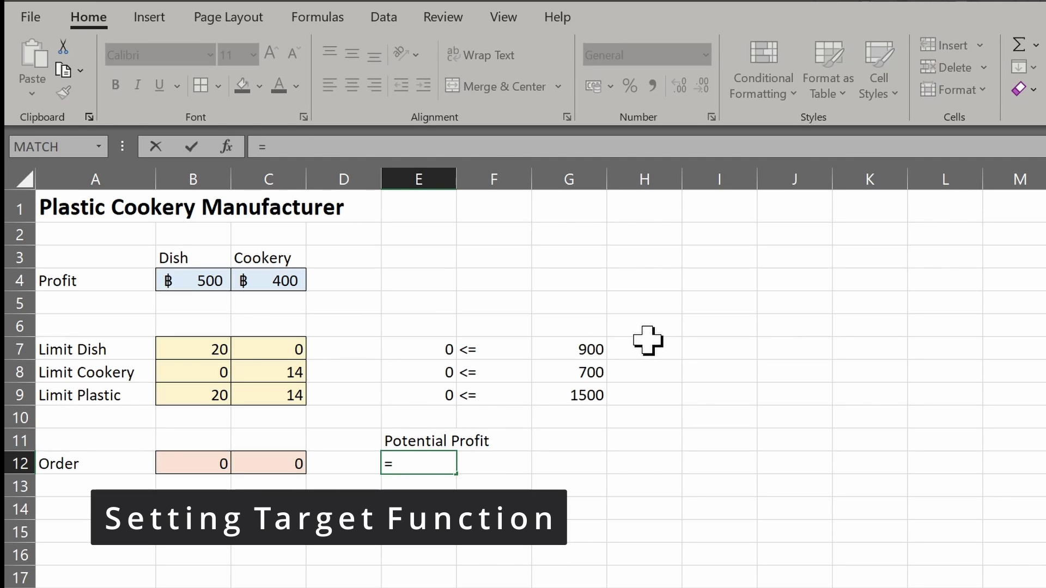
text(SU)
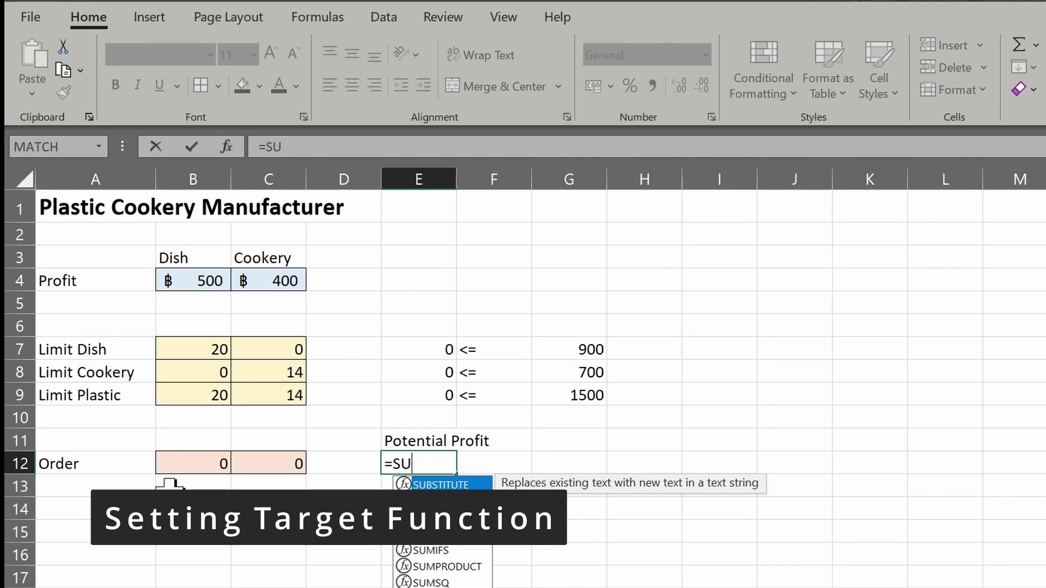
text(MPRODUCT()
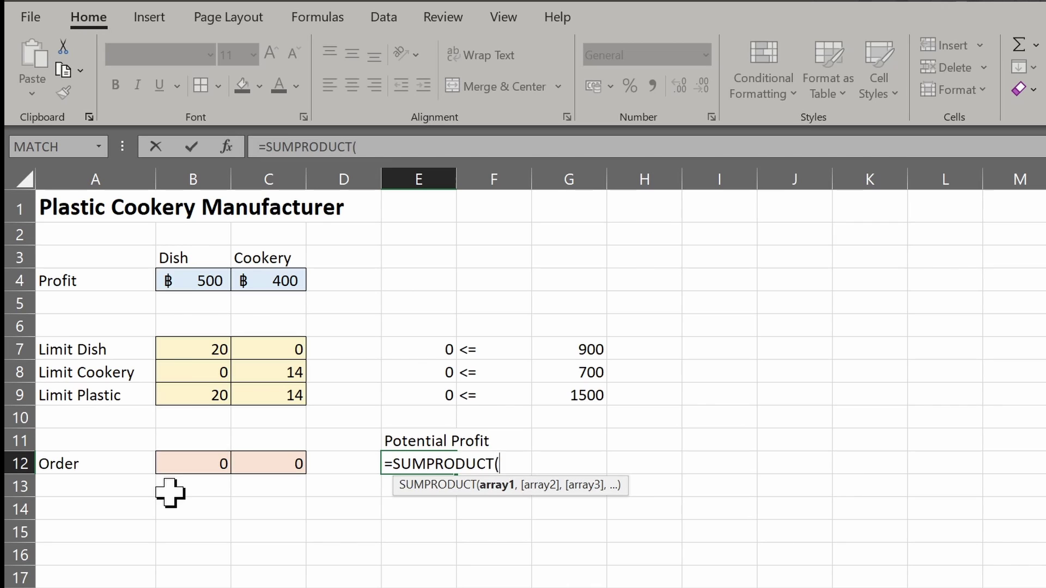
drag(174, 283, 246, 265)
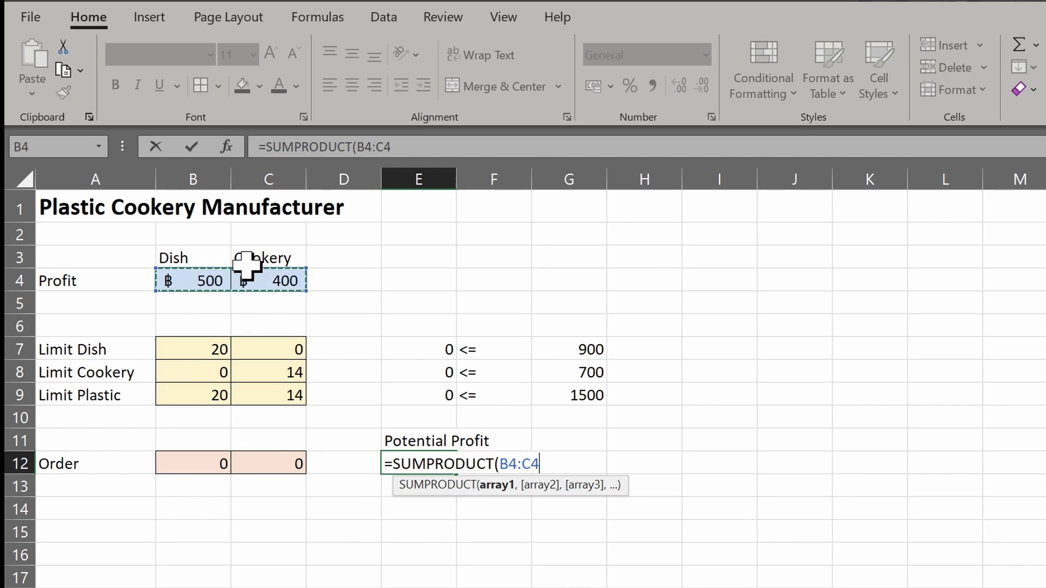
text(,)
drag(209, 466, 264, 457)
key(Return)
Step: Format the Potential Profit cell E12 with a light blue-gray fill, a border and the accounting number format
click(428, 457)
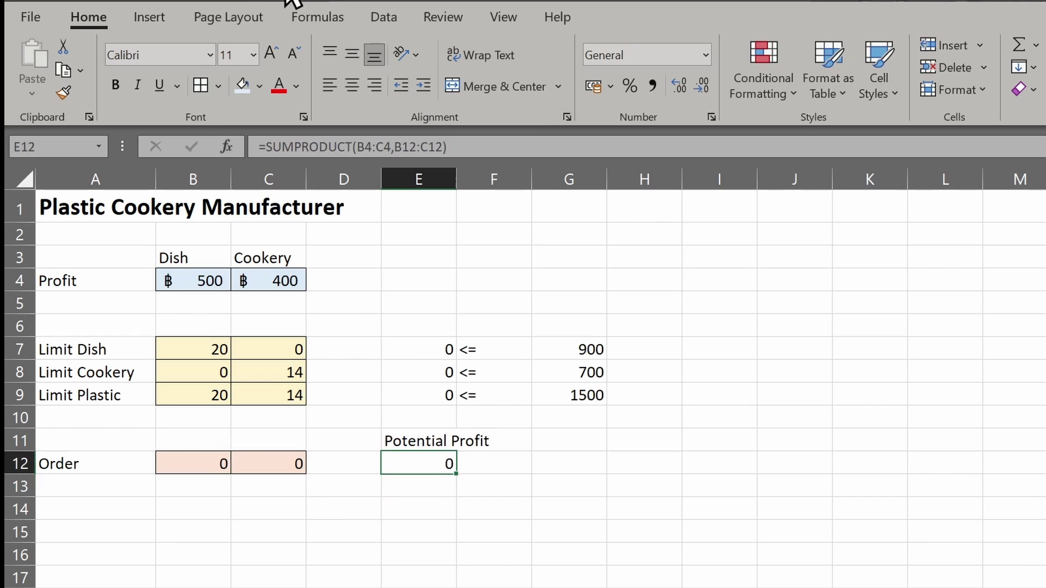
click(259, 86)
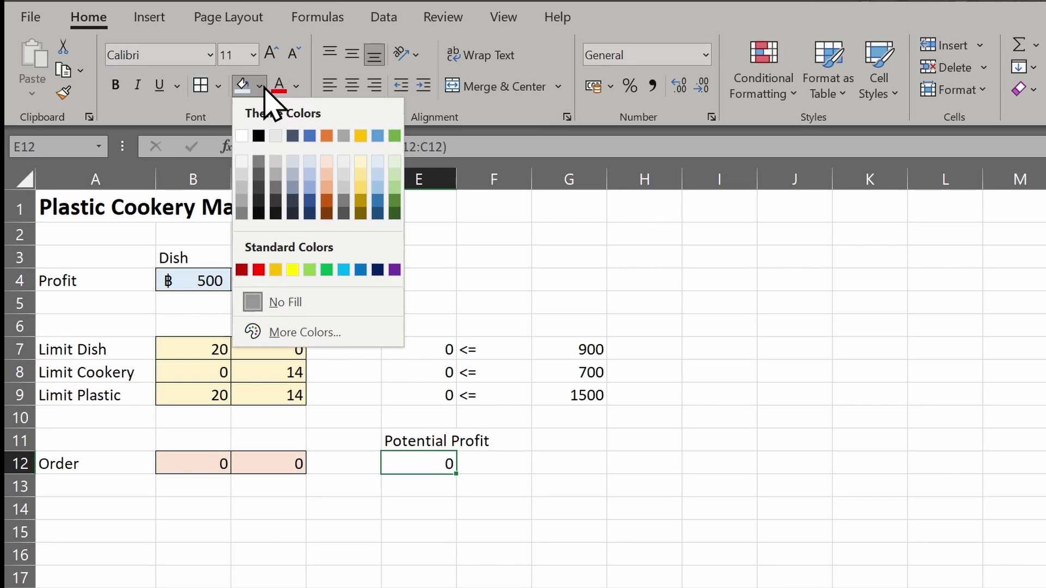
click(292, 162)
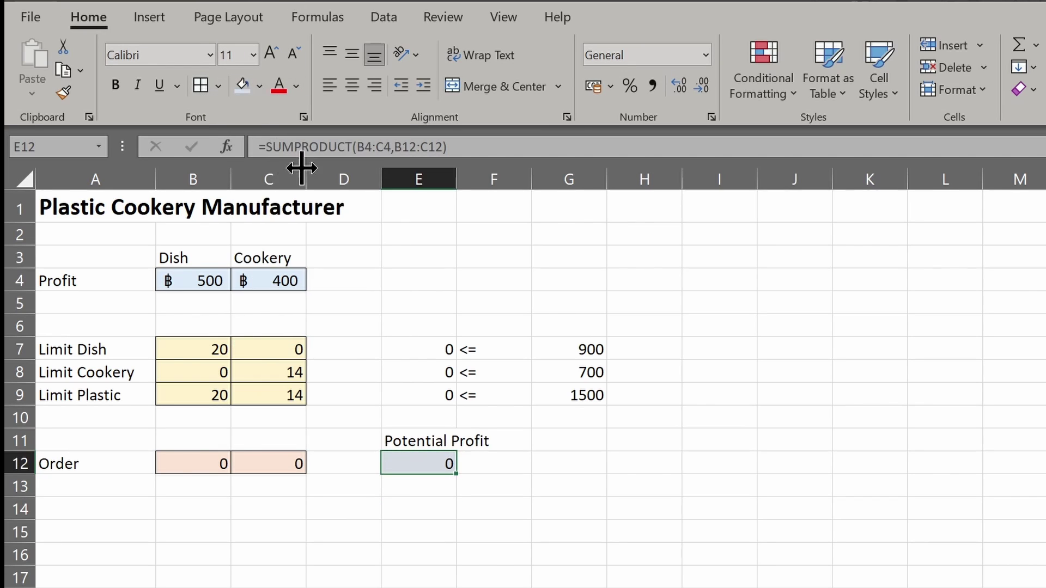
click(594, 85)
Step: Test the worksheet by entering an order of 10 for both Dish and Cookery in B12:C12
key(Left)
key(Left)
key(Left)
text(10)
key(Tab)
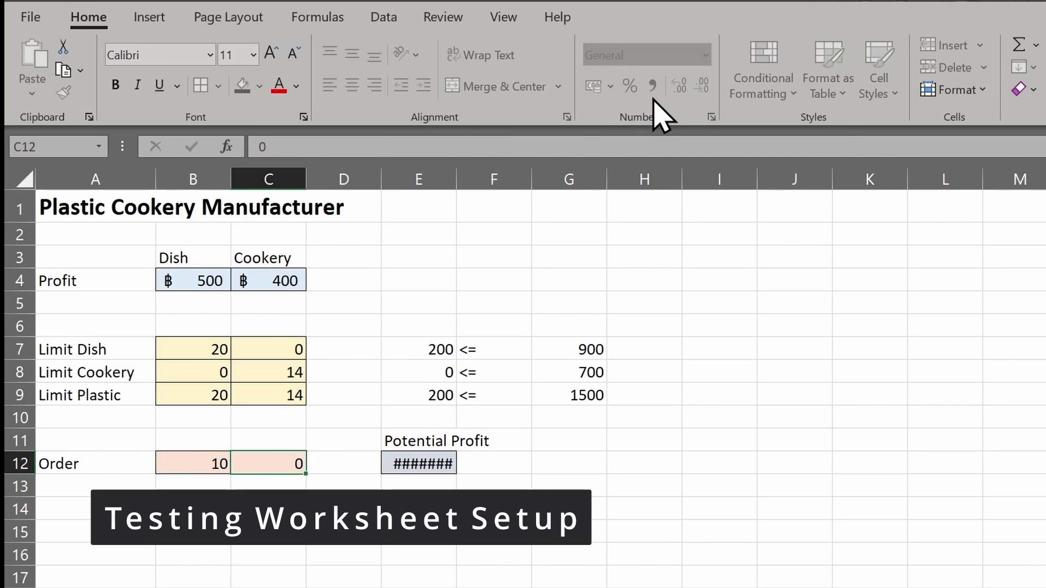
text(10)
key(Tab)
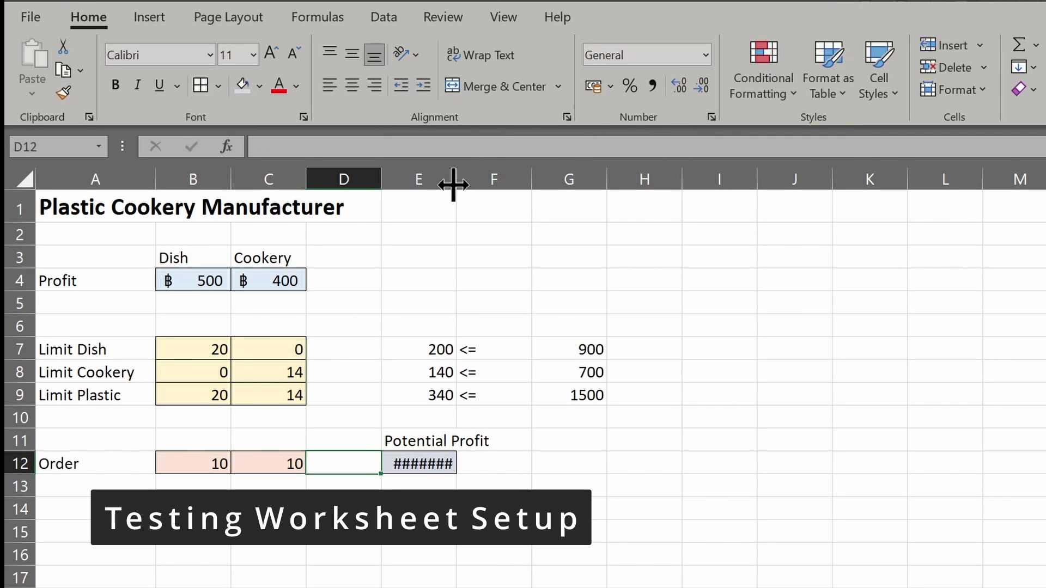
Step: Widen column E and narrow column F to suit their contents, and remove both decimal places from E12
drag(453, 183, 486, 181)
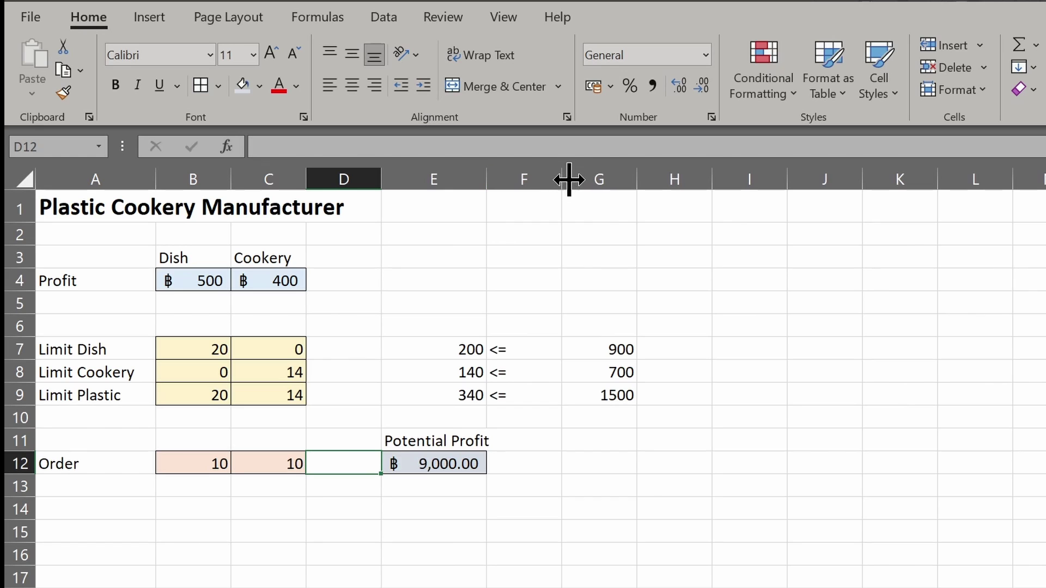
drag(563, 180, 510, 180)
click(460, 463)
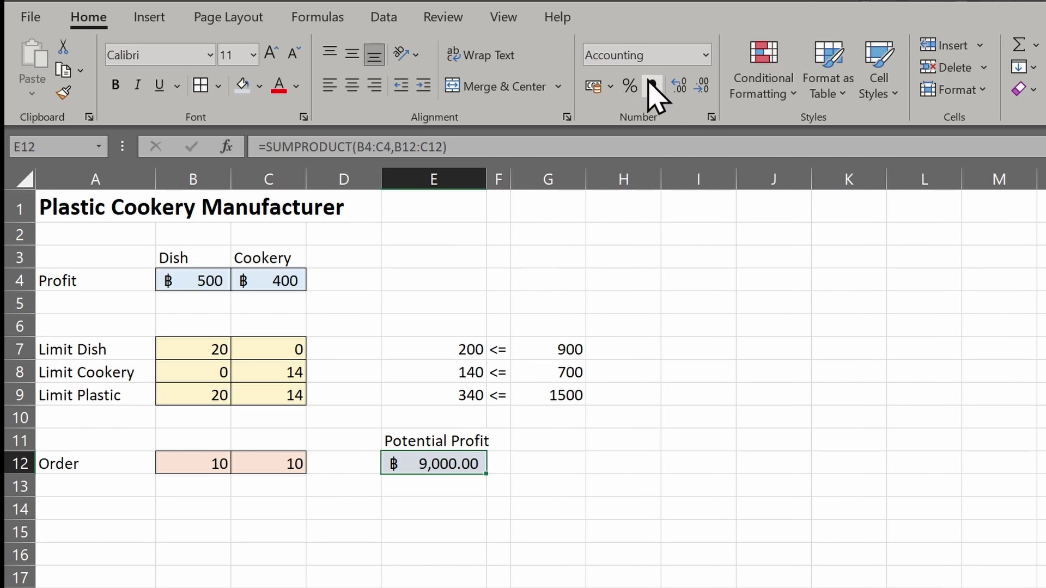
click(703, 86)
click(702, 85)
click(575, 396)
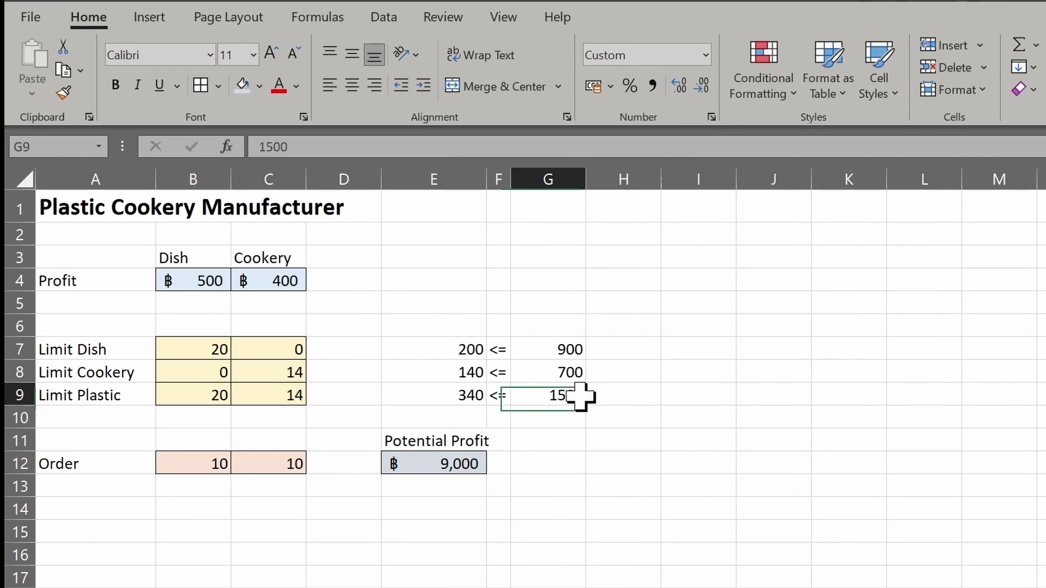
click(434, 322)
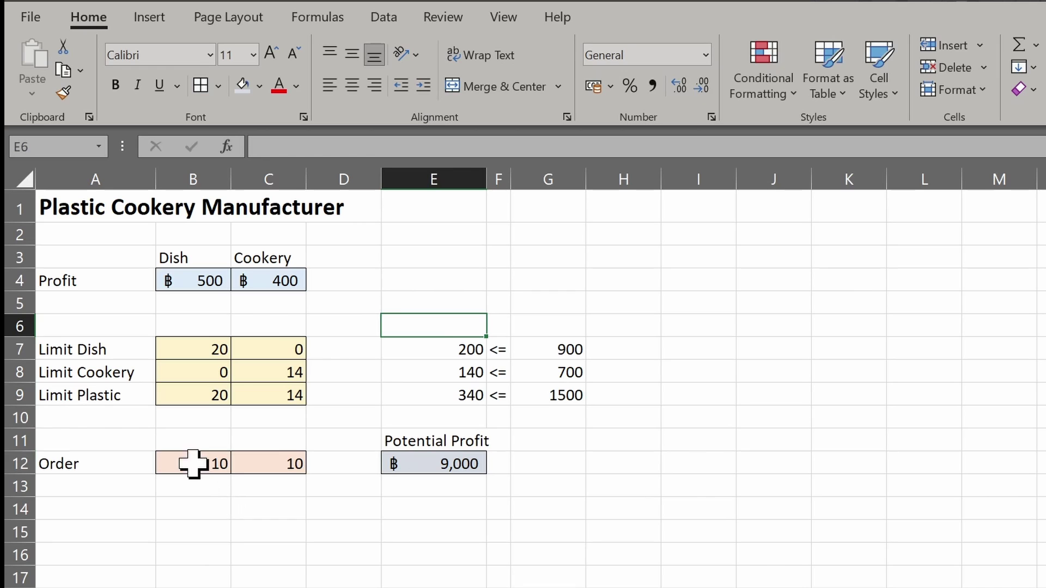
Step: Reset the order quantities in B12 and C12 to 0
click(215, 456)
text(0)
key(Tab)
text(0)
key(Tab)
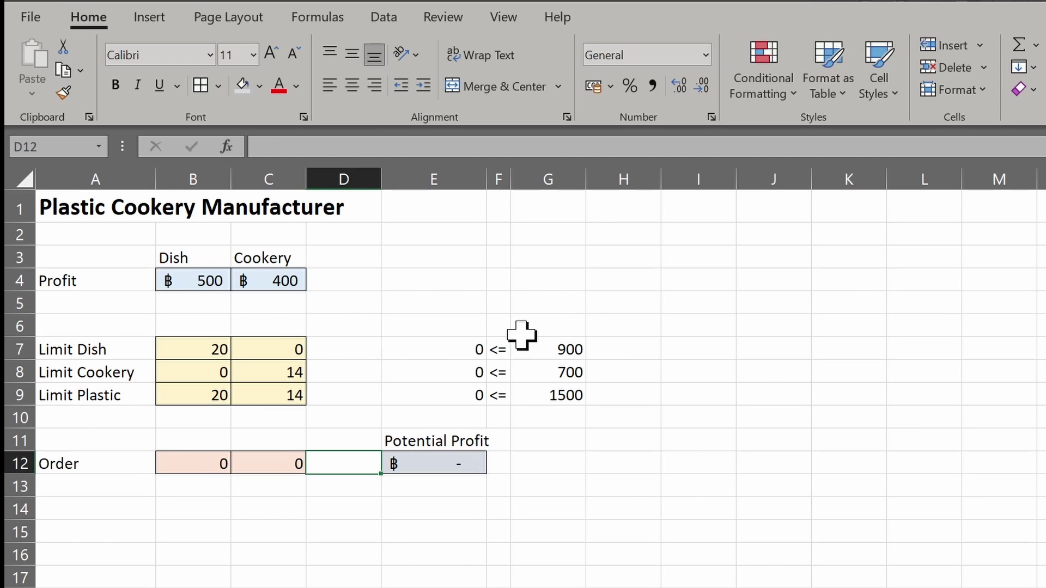
Step: Add a Greater Than conditional format to E7 that compares it with G7, using Light Red Fill with Dark Red Text
click(468, 348)
click(762, 84)
mouse_move(815, 155)
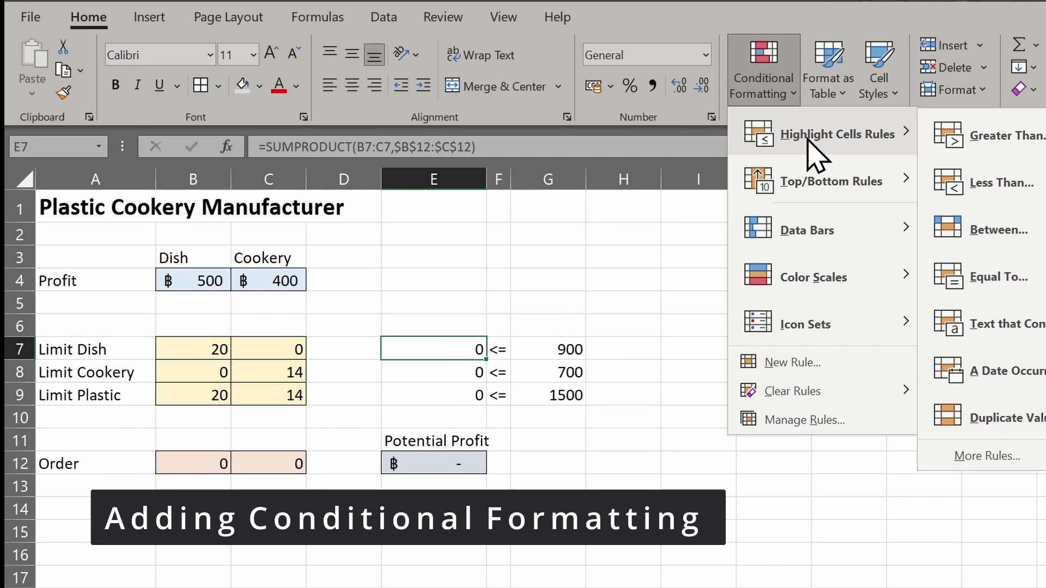
click(960, 144)
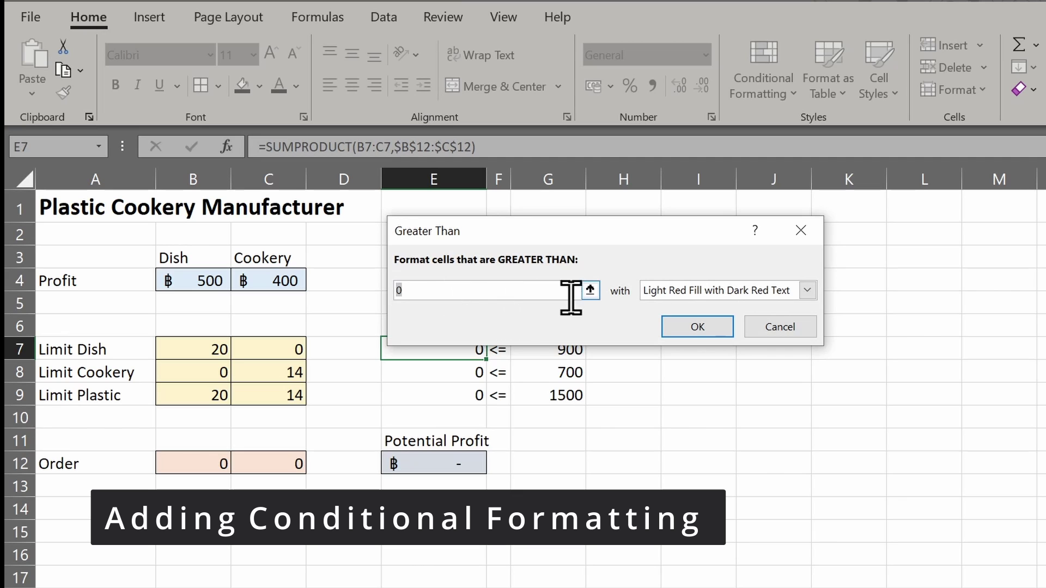
drag(565, 240, 529, 185)
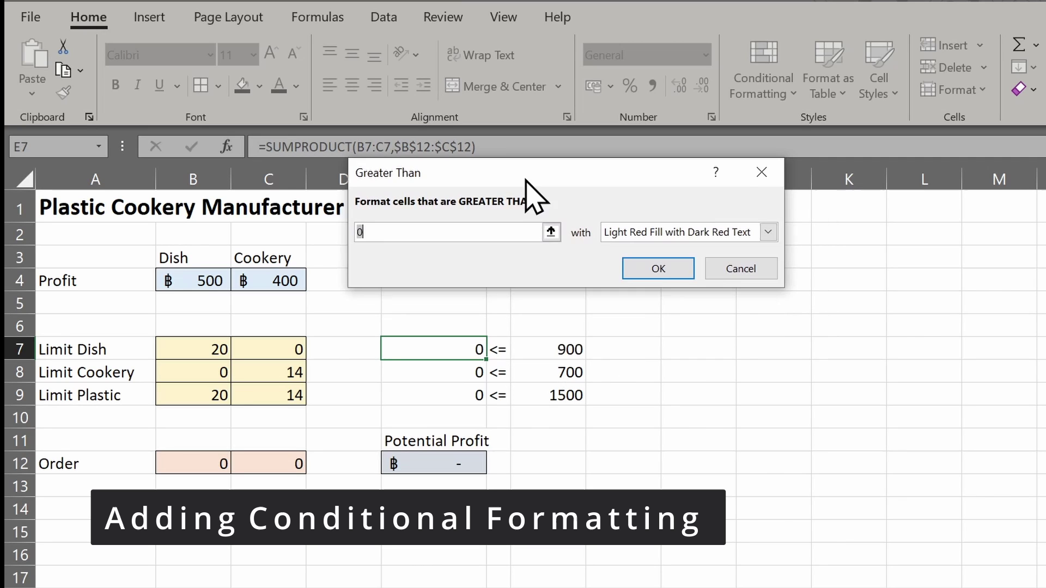
click(566, 350)
click(656, 269)
Step: Add a Greater Than conditional format to E8 against the limit in G8, using Light Red Fill with Dark Red Text
click(457, 372)
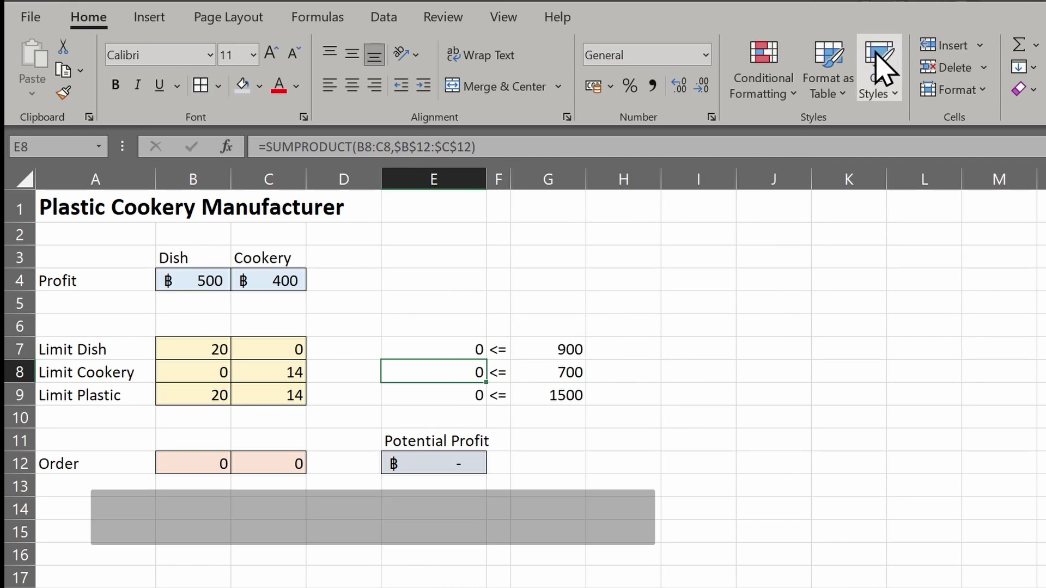
click(763, 66)
mouse_move(896, 128)
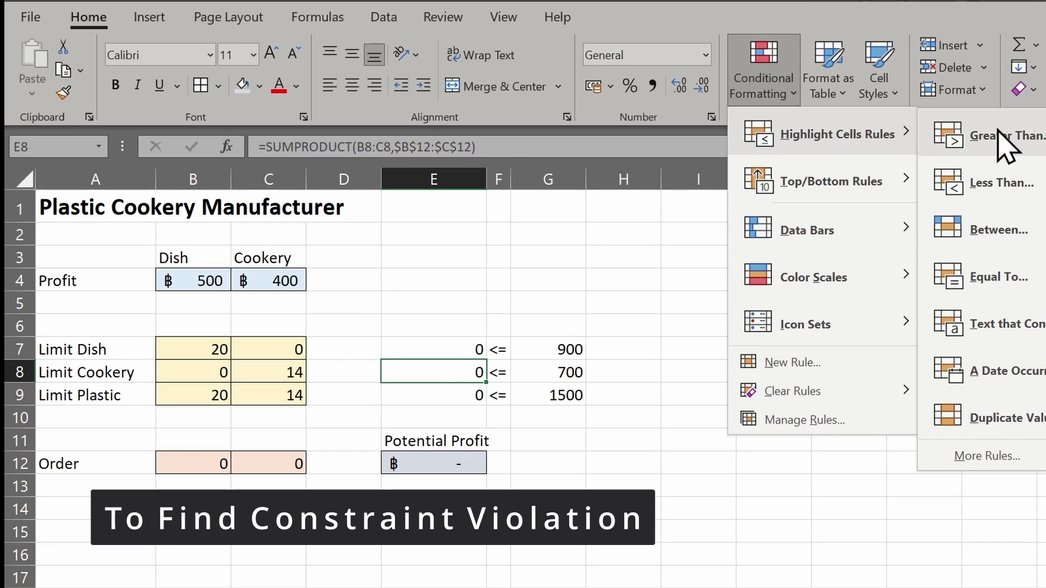
click(942, 136)
click(585, 372)
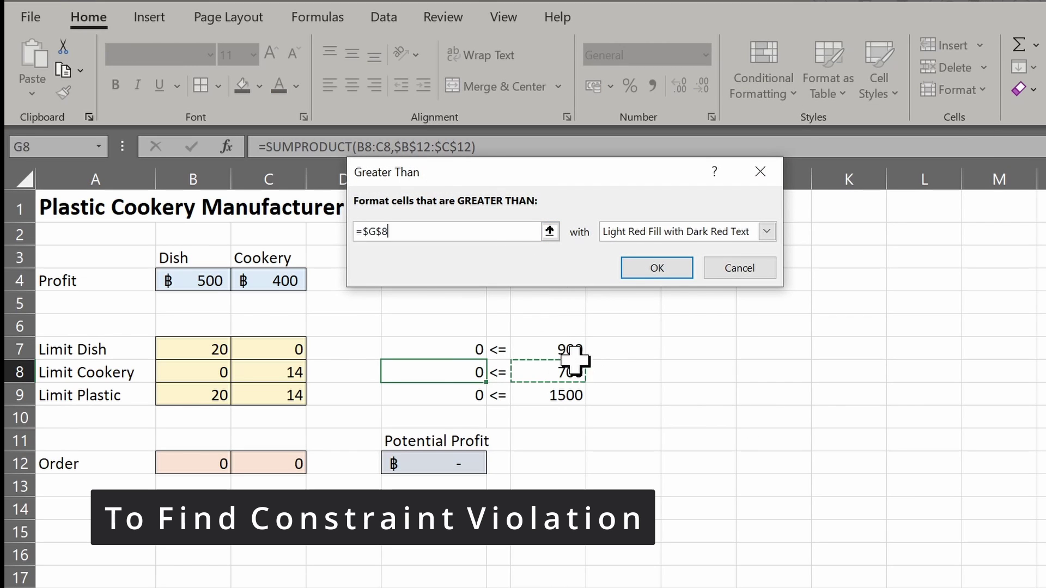
click(658, 269)
Step: Highlight E9 with Light Red Fill with Dark Red Text whenever it is greater than the plastic limit in G9
click(450, 393)
click(765, 60)
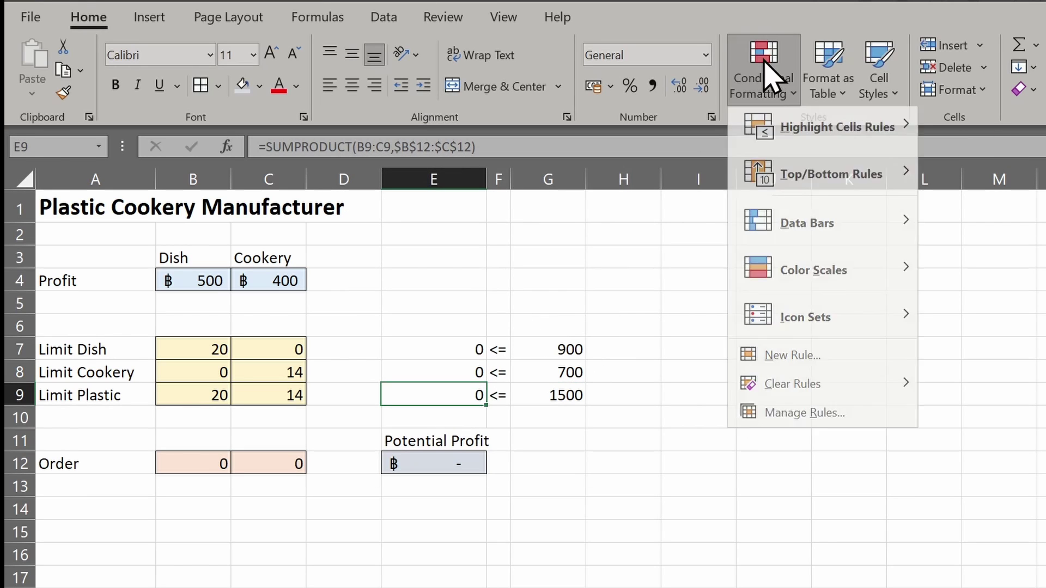
mouse_move(821, 140)
click(926, 140)
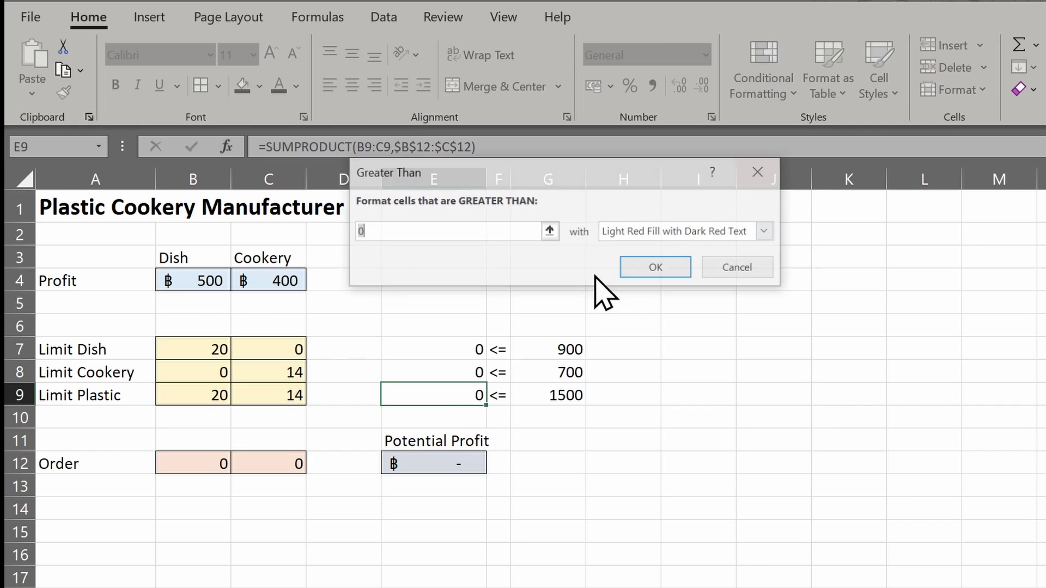
click(553, 395)
click(653, 268)
Step: Test the constraint highlighting by entering orders of 100 in B12 and 200 in C12
click(184, 469)
text(100)
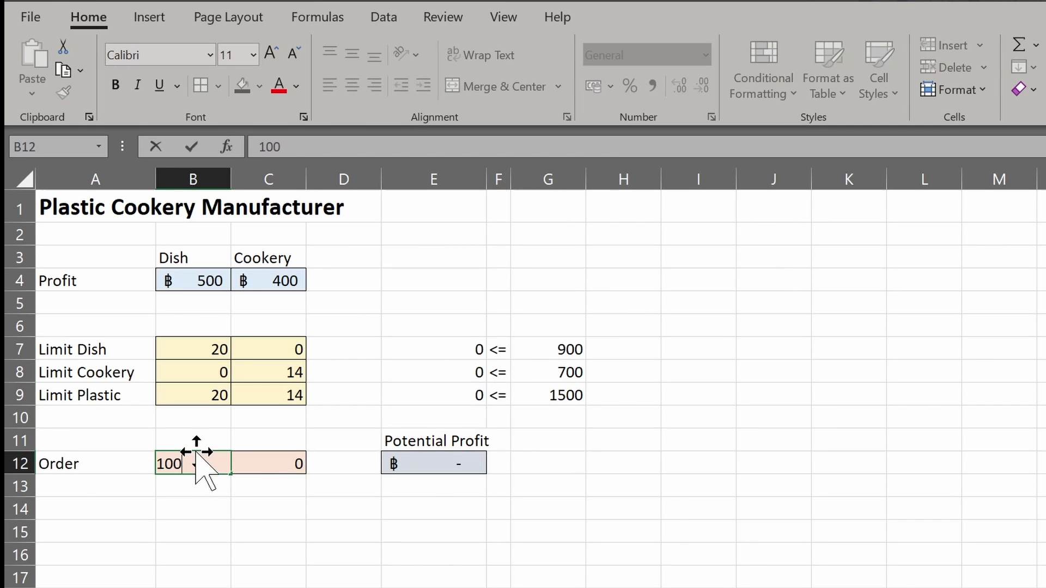
key(Tab)
text(5)
key(BackSpace)
text(200)
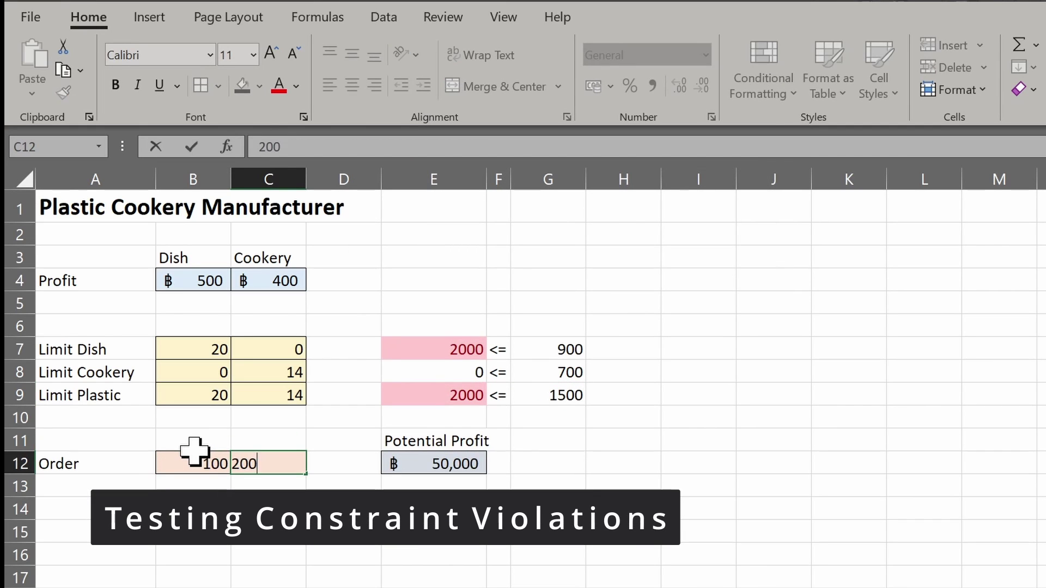
key(Return)
Step: Set both the Dish and Cookery test orders back to 0
click(194, 456)
text(0)
key(Tab)
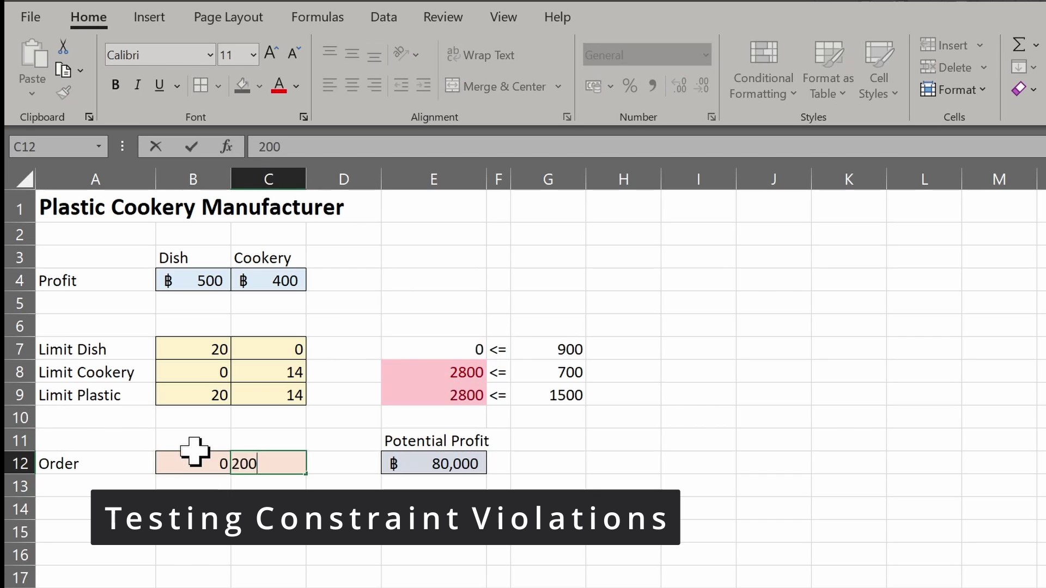
text(0)
key(Tab)
Step: Add the heading Constraints in cell E6 above the resources-used formulas
key(Up)
key(Up)
key(Up)
key(Up)
key(Up)
key(Up)
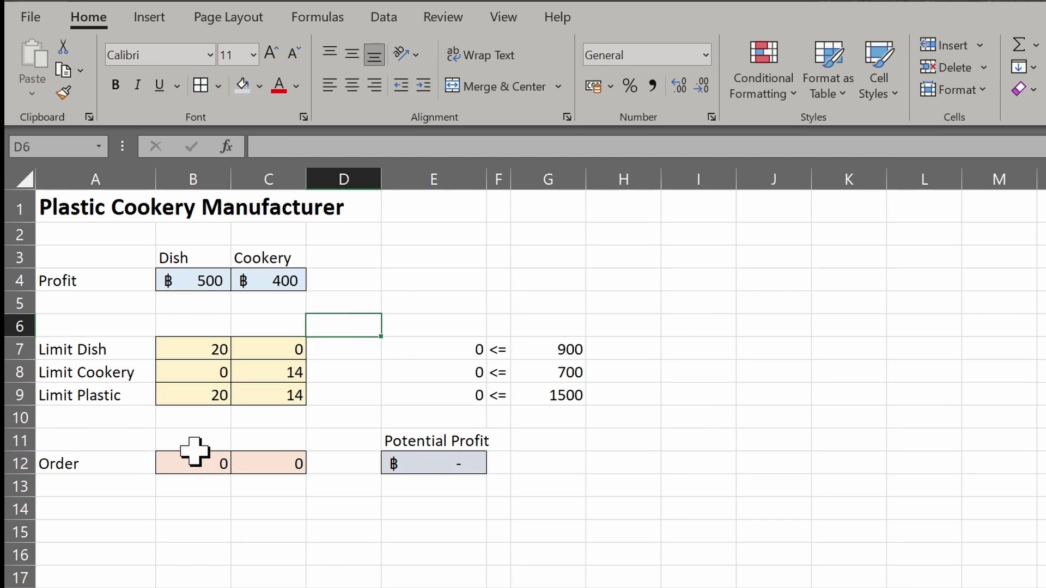
key(Right)
text(Constraints)
key(Return)
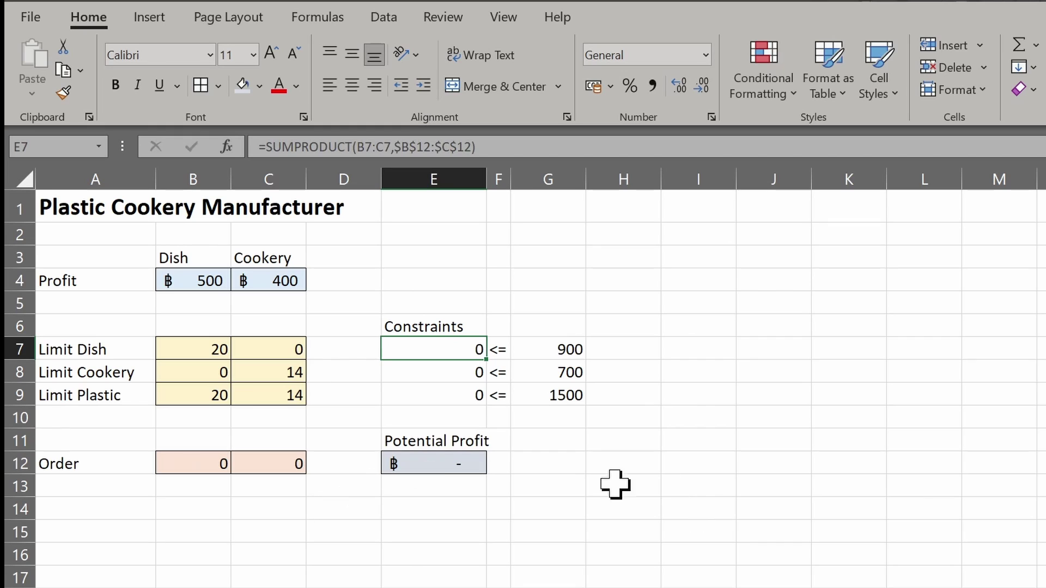
Step: Start Solver and set its objective to the potential profit cell E12
click(575, 465)
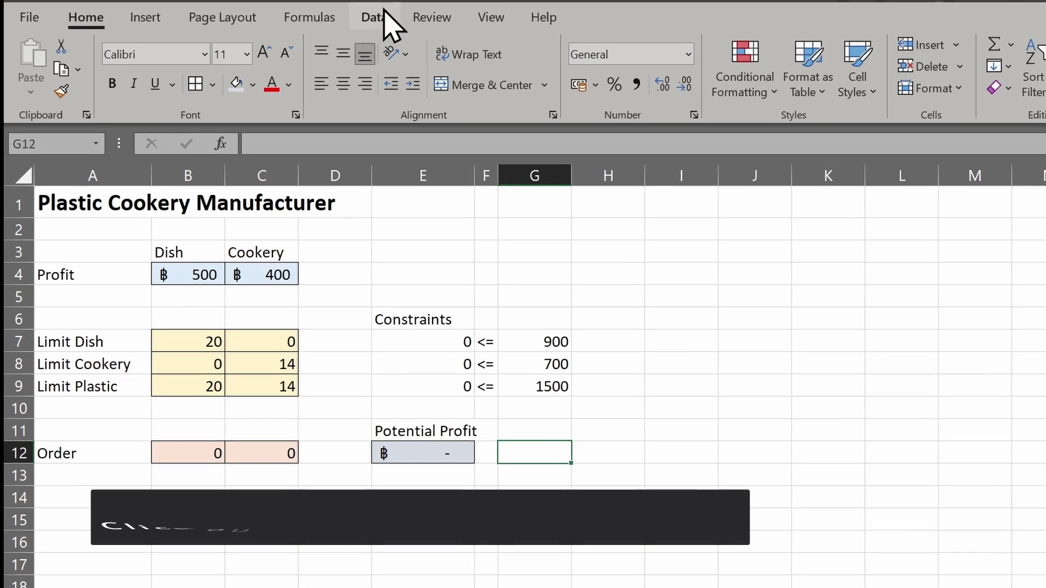
click(385, 18)
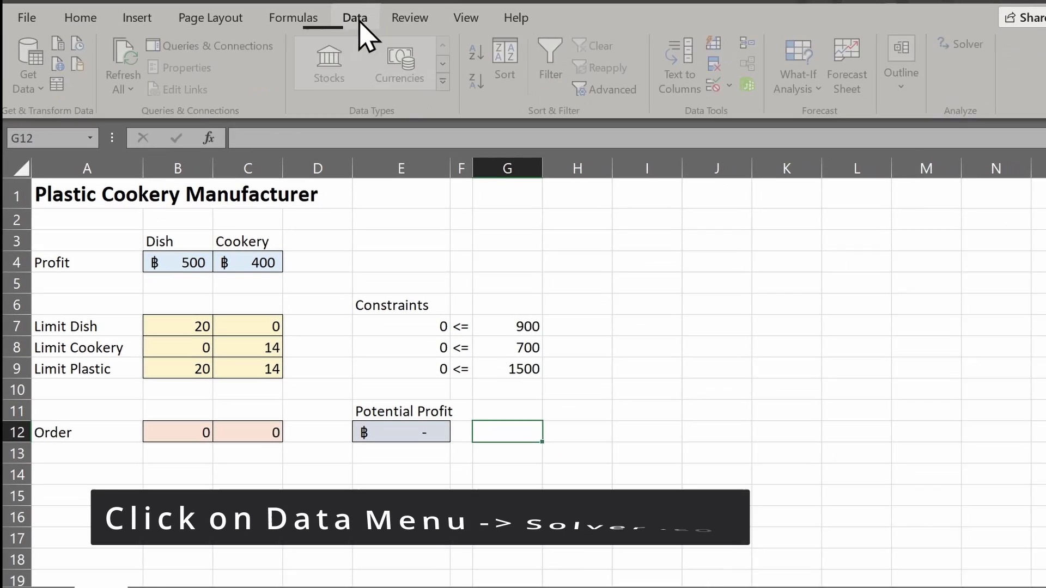
click(956, 43)
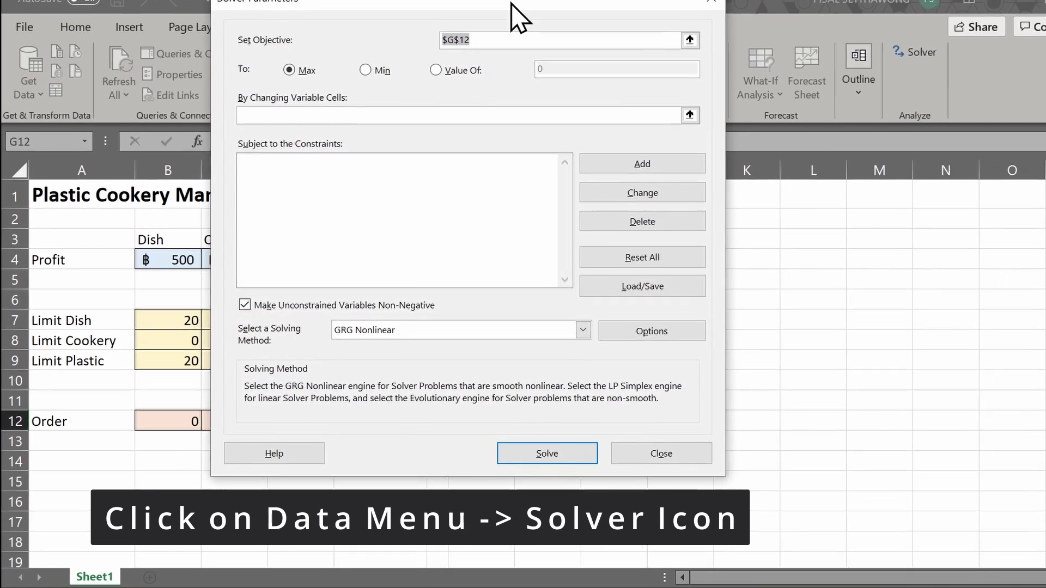
drag(510, 4, 791, 23)
click(955, 61)
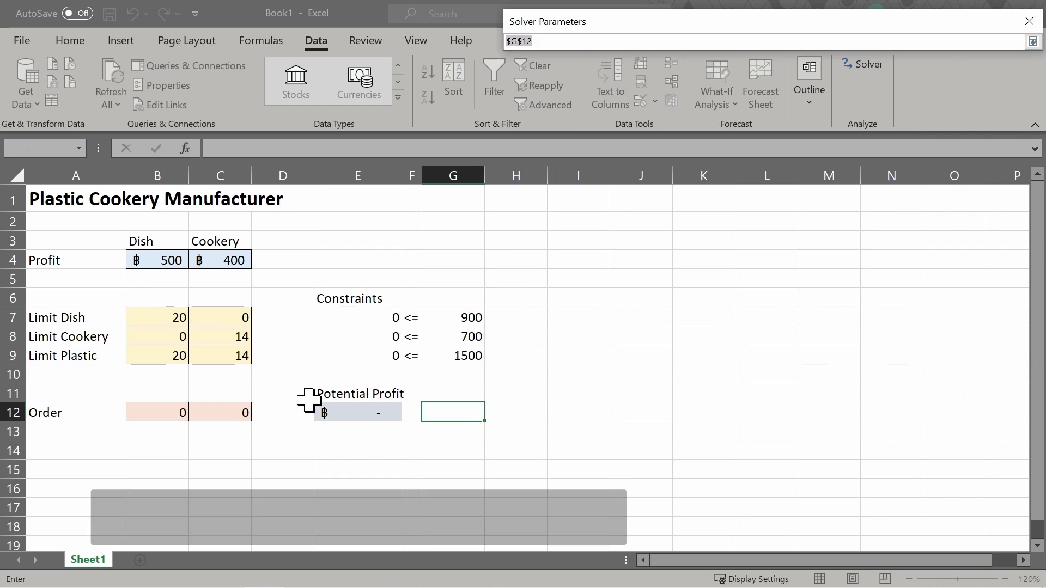
click(341, 413)
click(1031, 41)
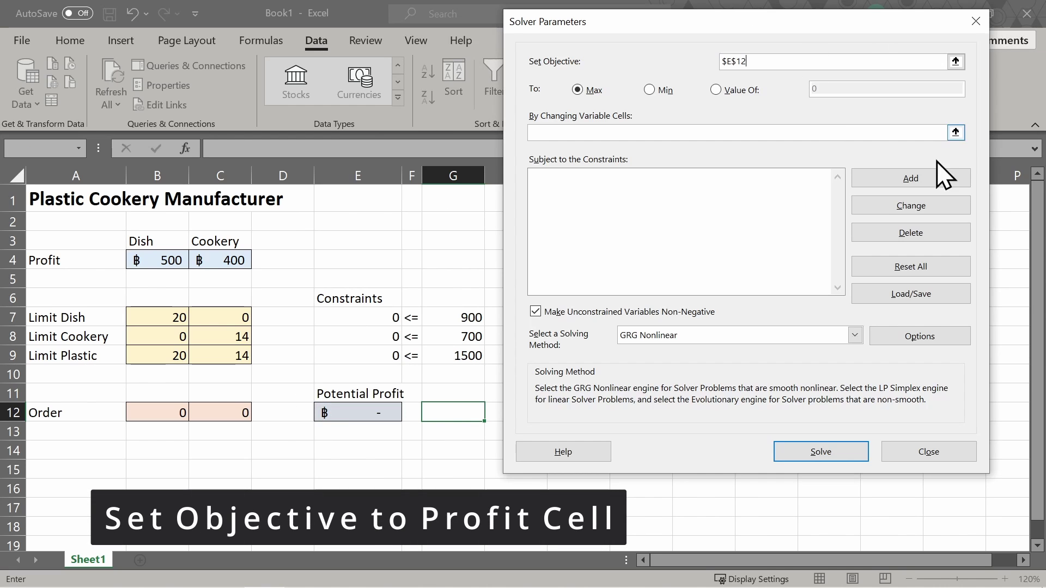
Step: Set the Solver's changing variable cells to the order range B12:C12
click(955, 132)
drag(149, 413, 220, 412)
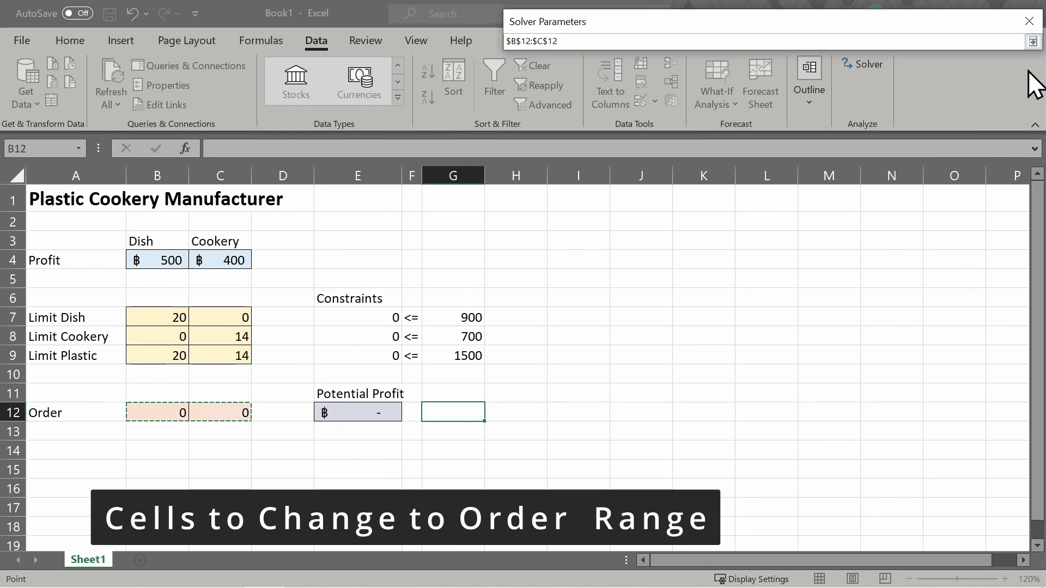
click(1031, 41)
Step: Add a Solver constraint that the dish usage in E7 is <= the limit in G7
click(889, 178)
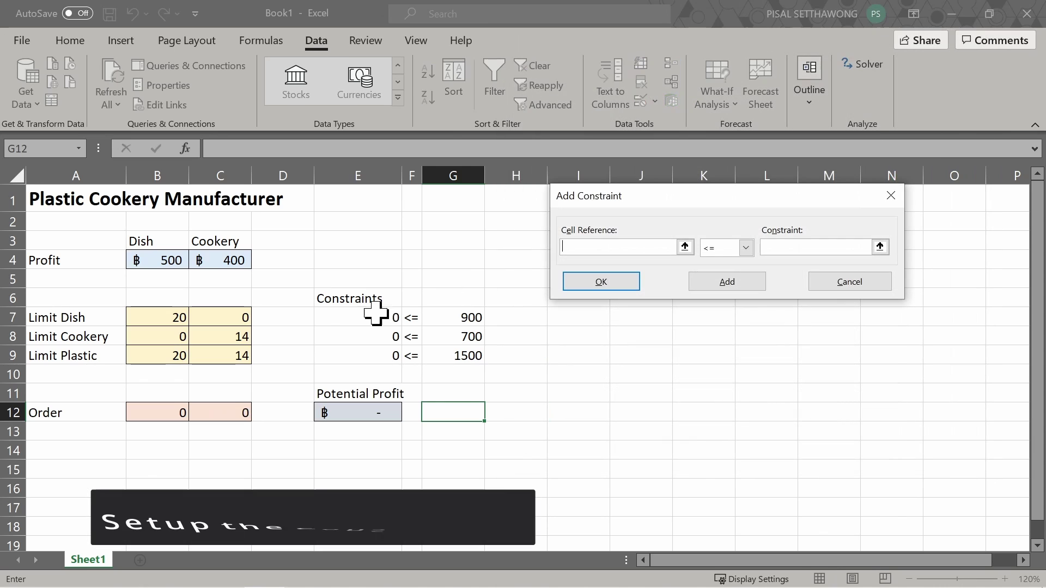
click(348, 317)
click(830, 246)
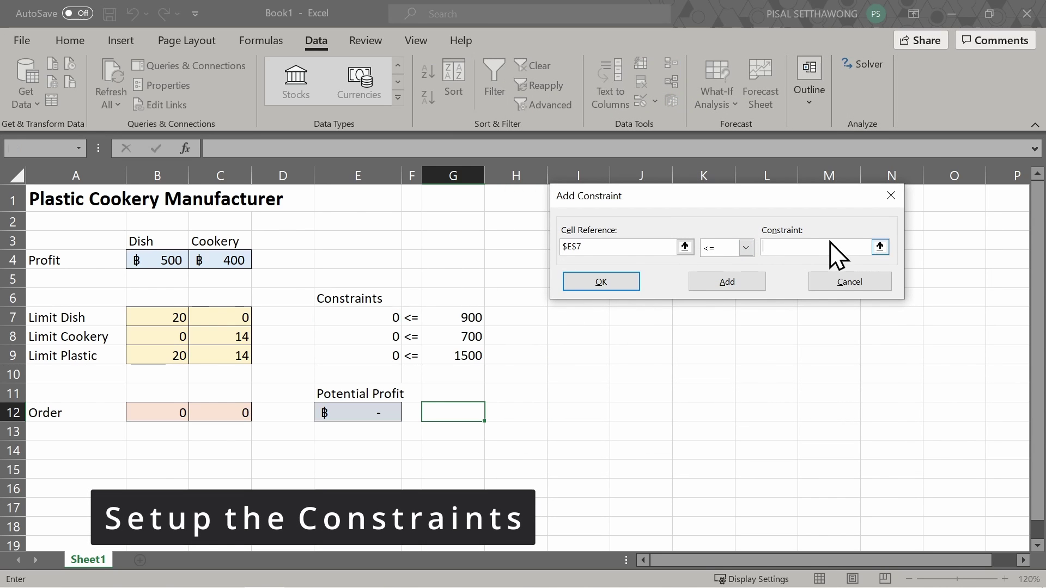
click(475, 322)
click(729, 283)
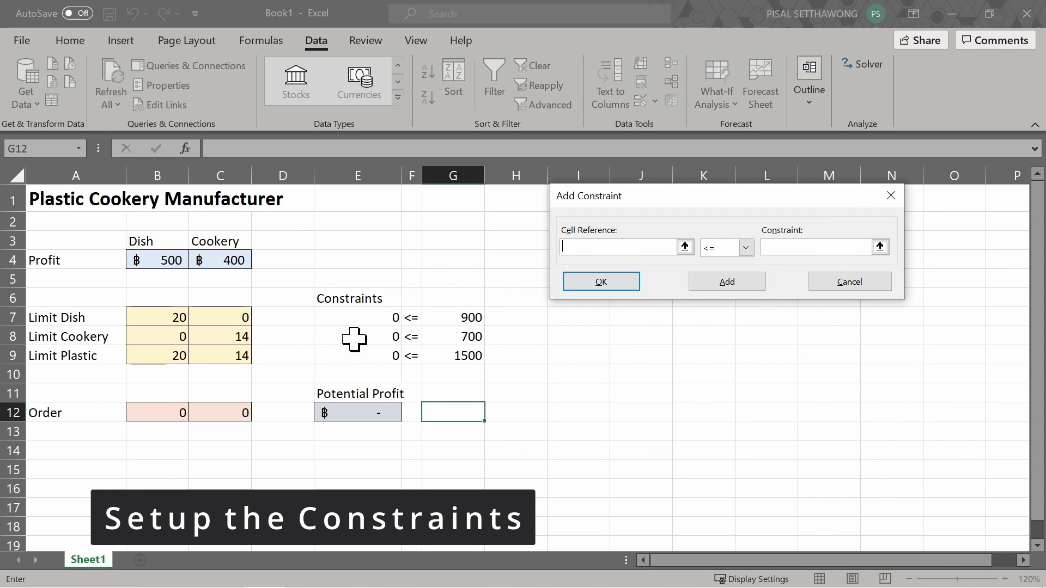
Step: Add the cookery and plastic constraints E8 <= G8 and E9 <= G9, and finish the constraint list
click(364, 338)
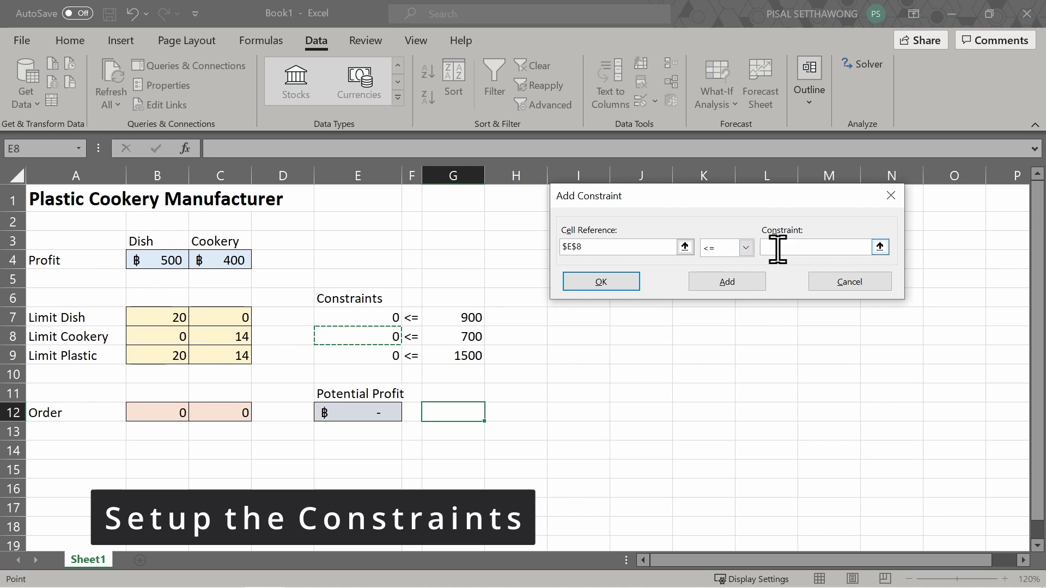
drag(609, 197, 351, 184)
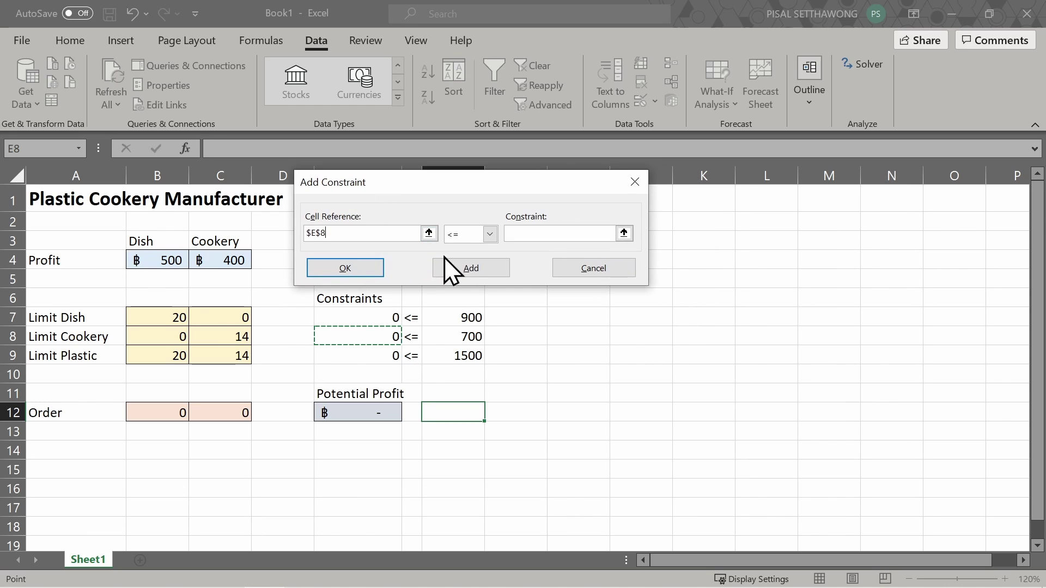
click(539, 234)
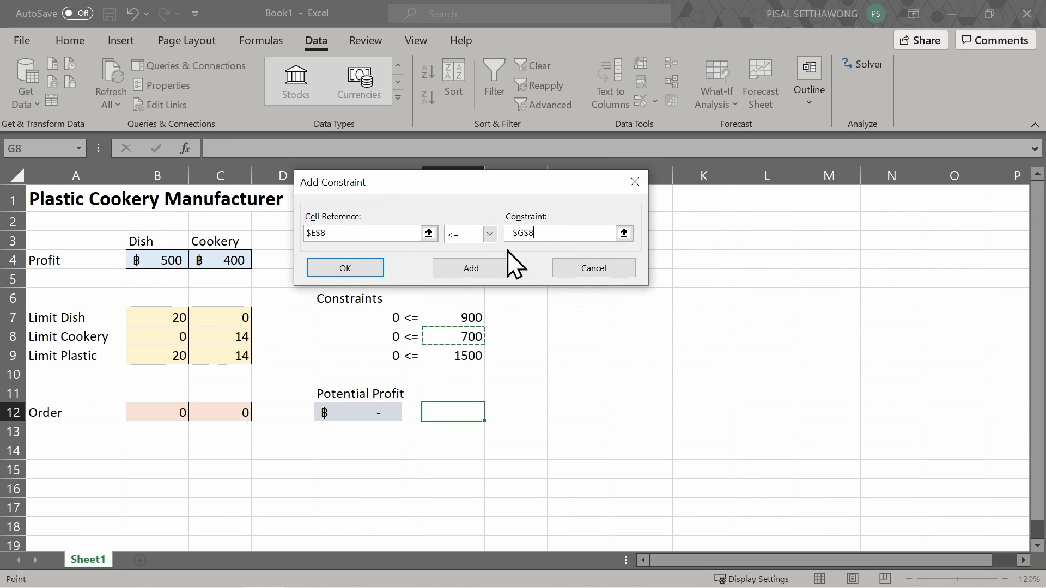
click(496, 268)
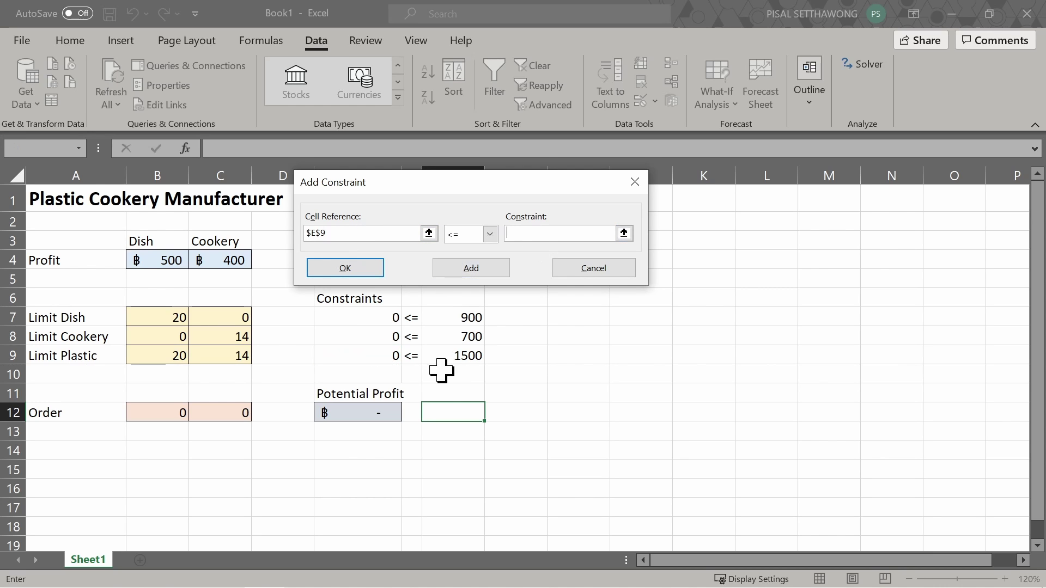
click(359, 271)
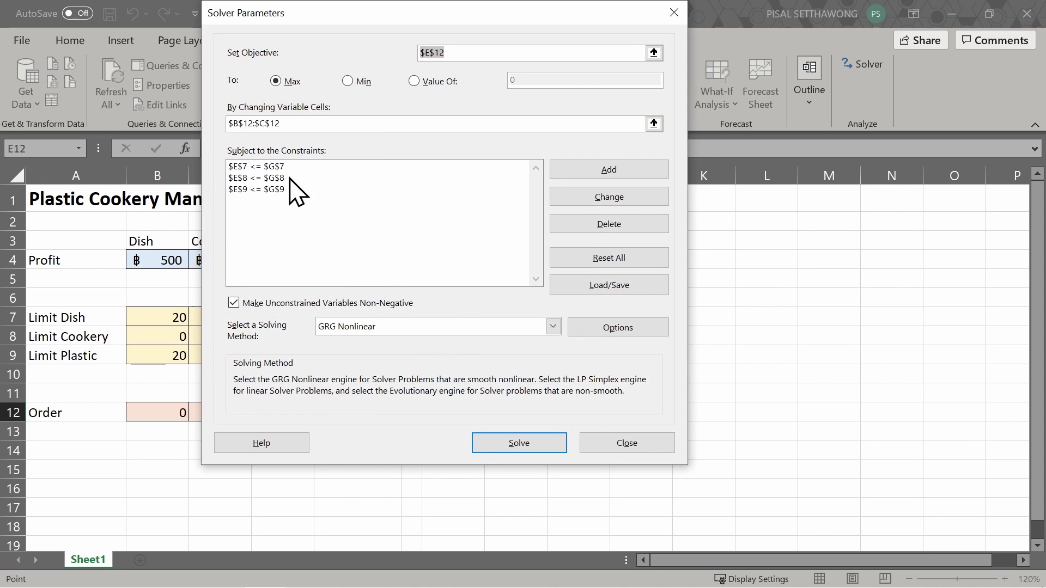
Step: Change the Solver's solving method to Simplex LP
drag(355, 15, 660, 131)
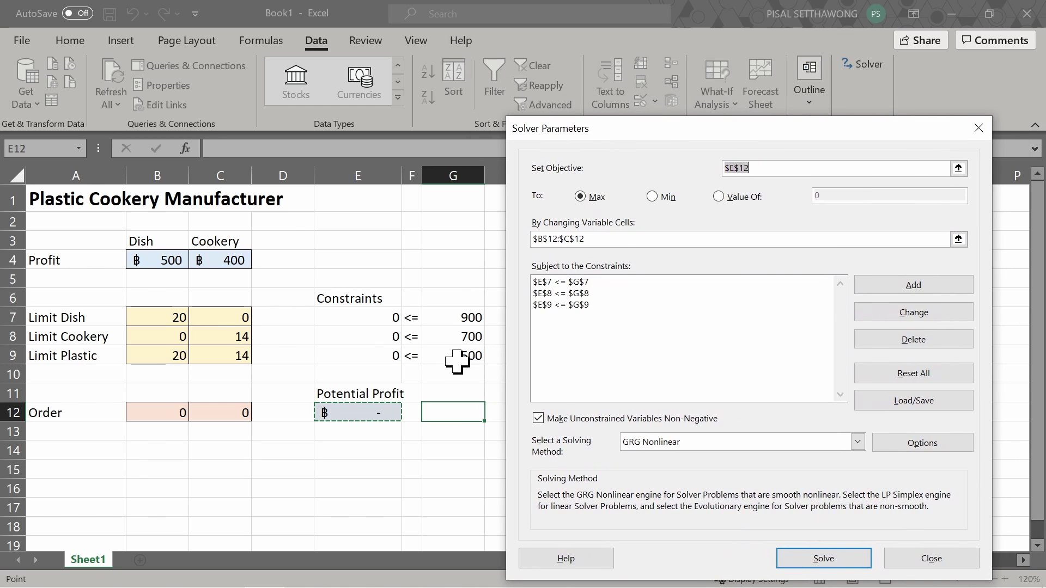
click(642, 443)
click(642, 466)
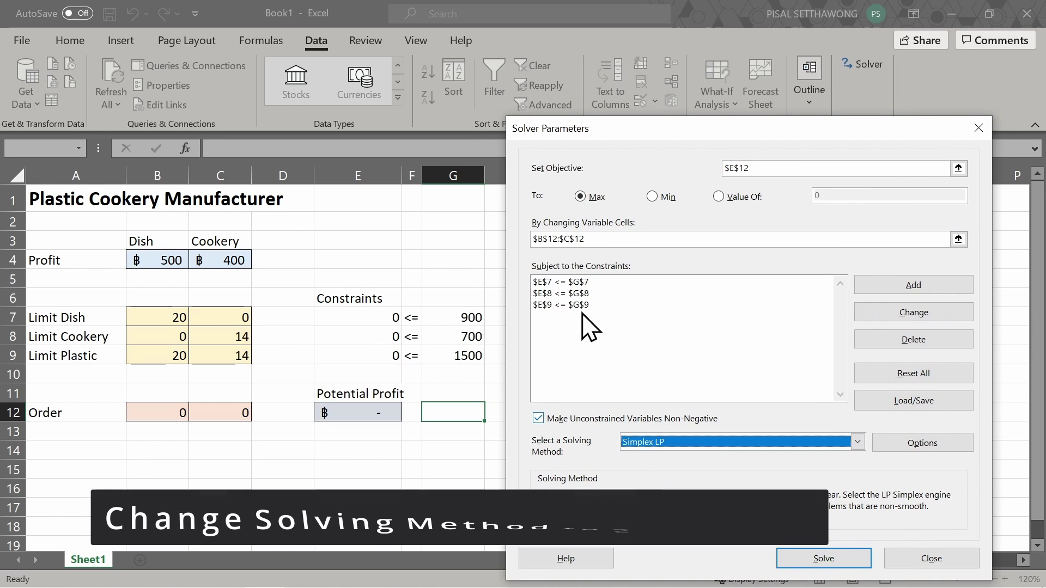
Step: Solve the model and keep the Solver solution in the worksheet
drag(578, 131, 464, 41)
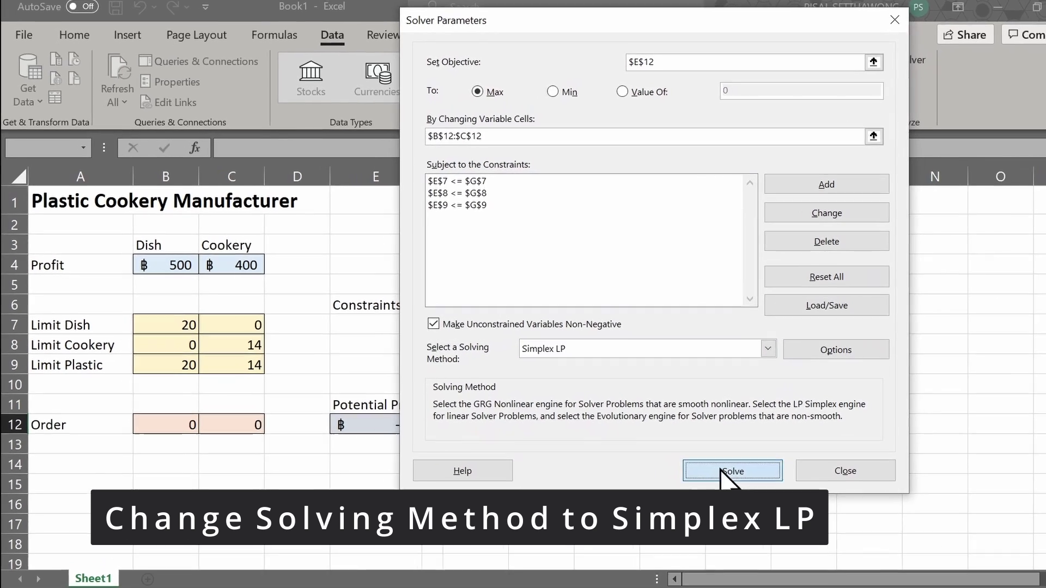
click(722, 472)
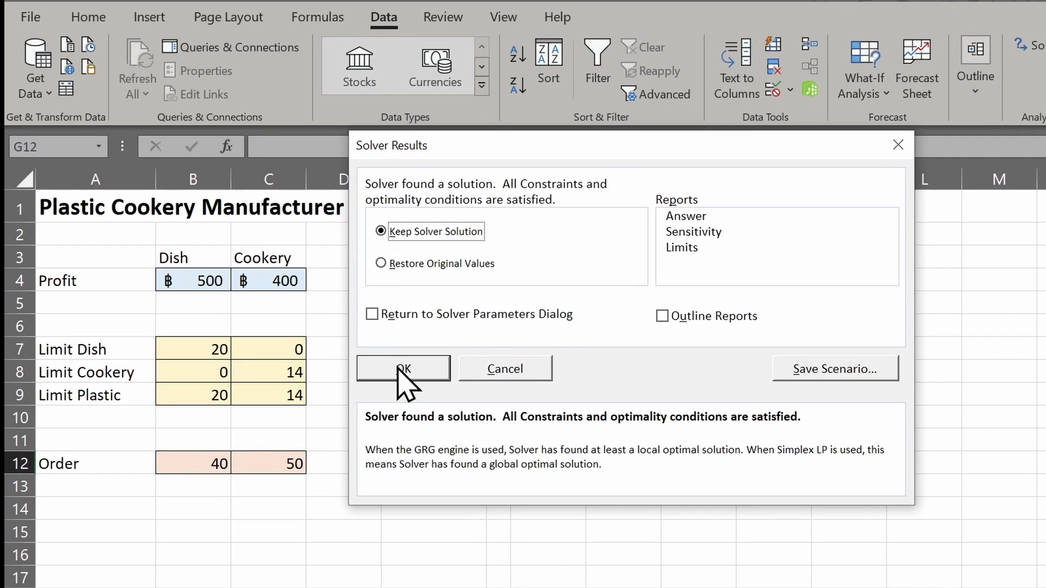
click(403, 371)
click(128, 538)
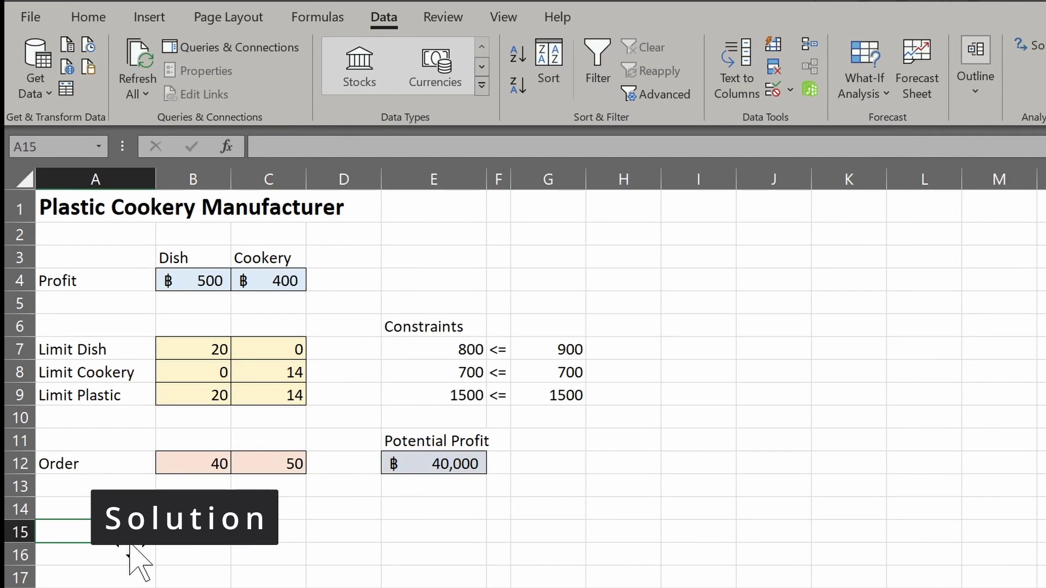